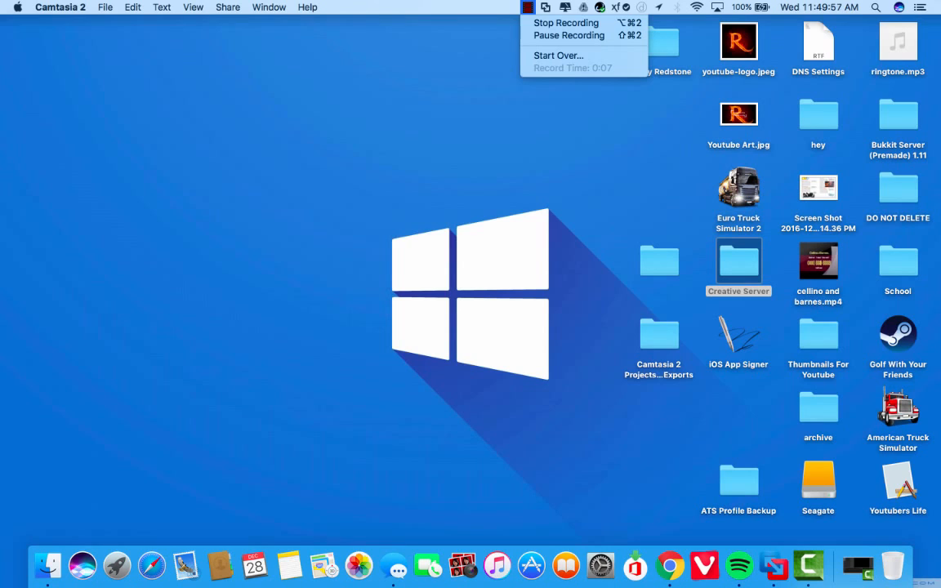
Search for 'vmware' in the system-wide search, then return to the desktop
{"action": "key", "text": "Escape"}
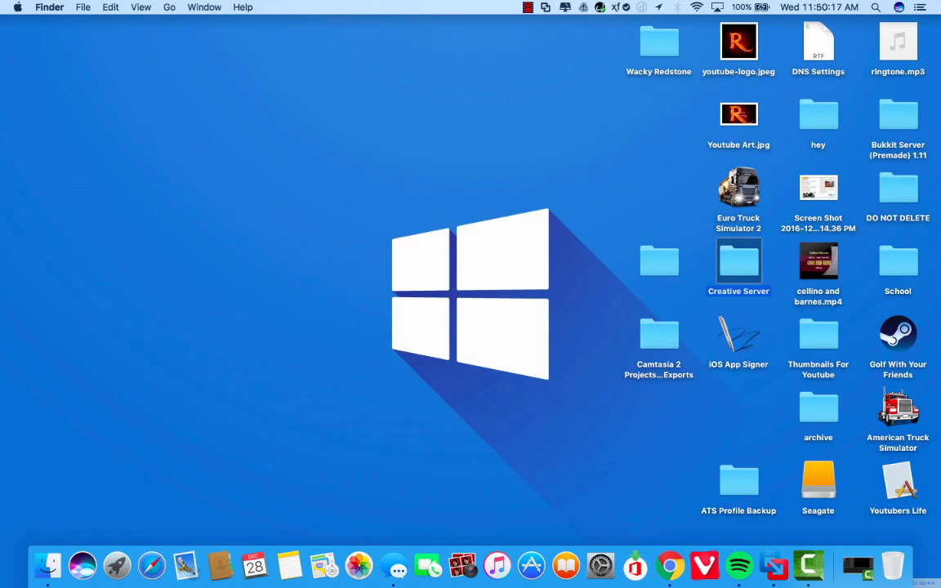
{"action": "key", "text": "super+space"}
{"action": "type", "text": "vmware"}
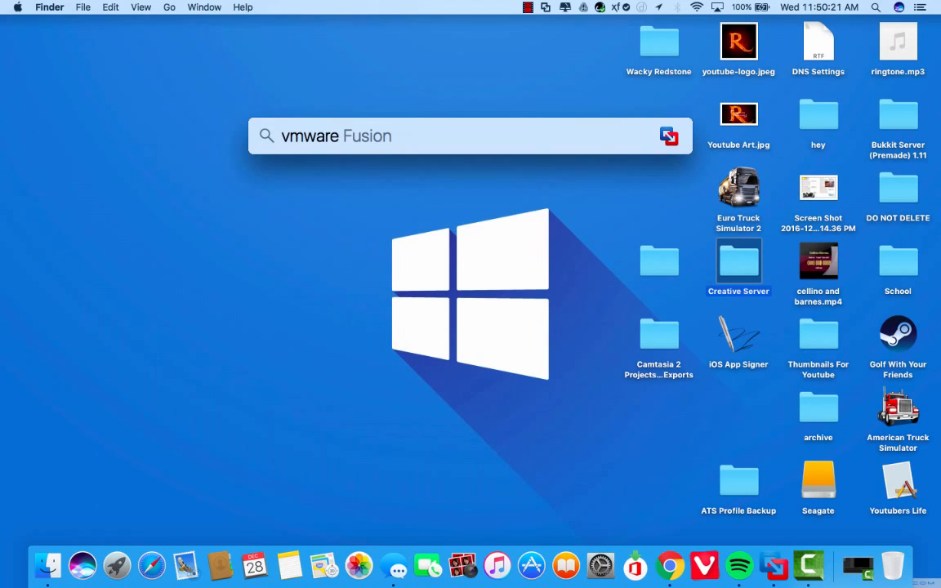
{"action": "key", "text": "Return"}
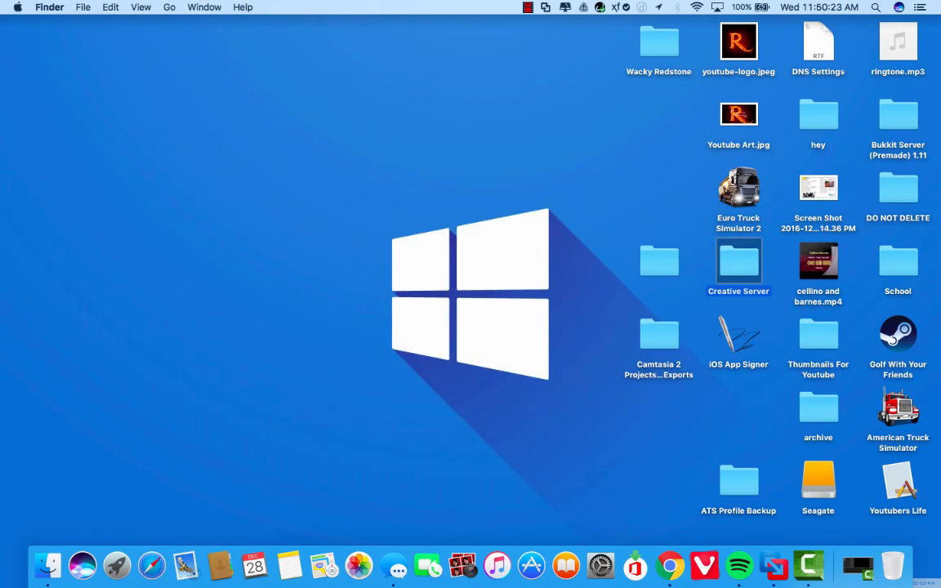
In Chrome, close both Google Play Music tabs and the YouTube tab, leaving a new blank tab
{"action": "left_click", "coordinate": [670, 566]}
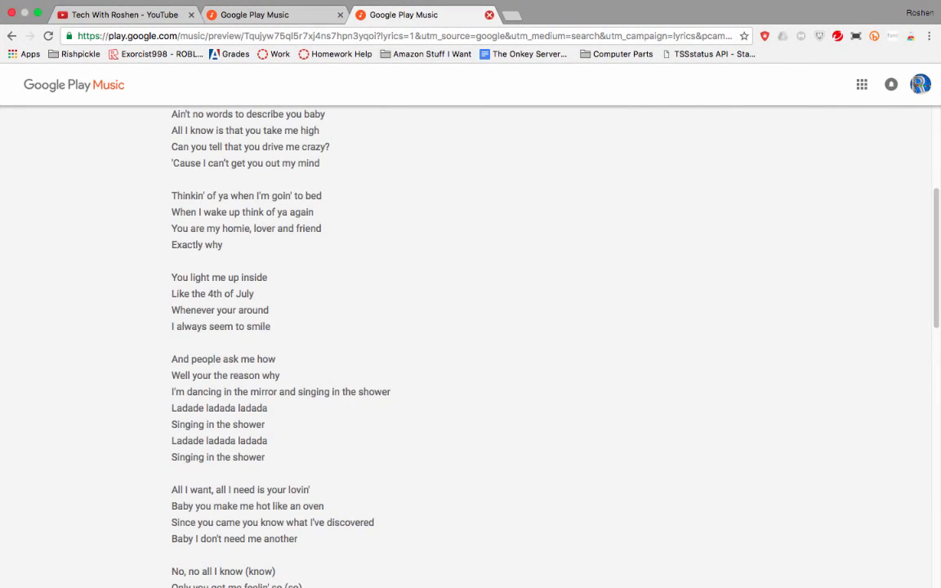
{"action": "left_click", "coordinate": [490, 14]}
{"action": "left_click", "coordinate": [340, 15]}
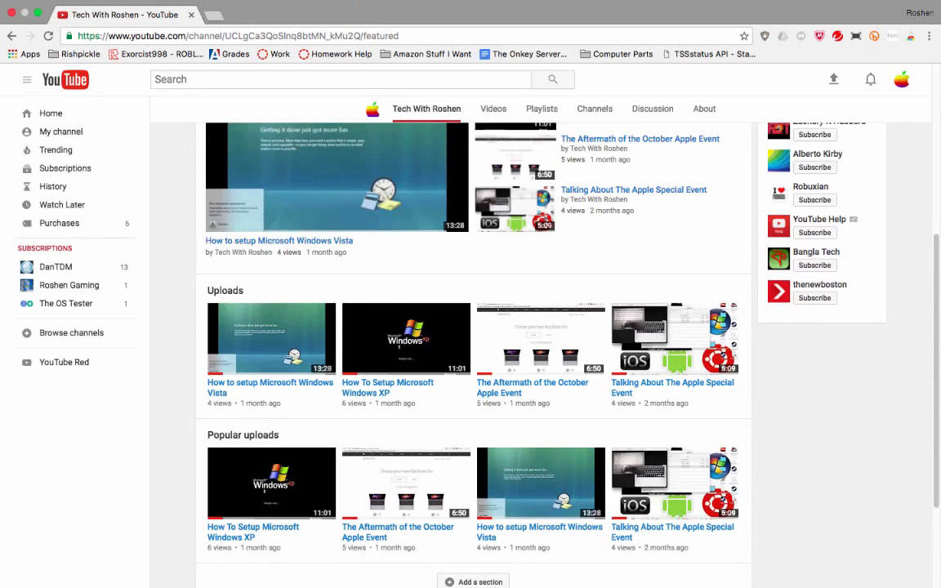
{"action": "key", "text": "ctrl+t"}
{"action": "left_click", "coordinate": [191, 15]}
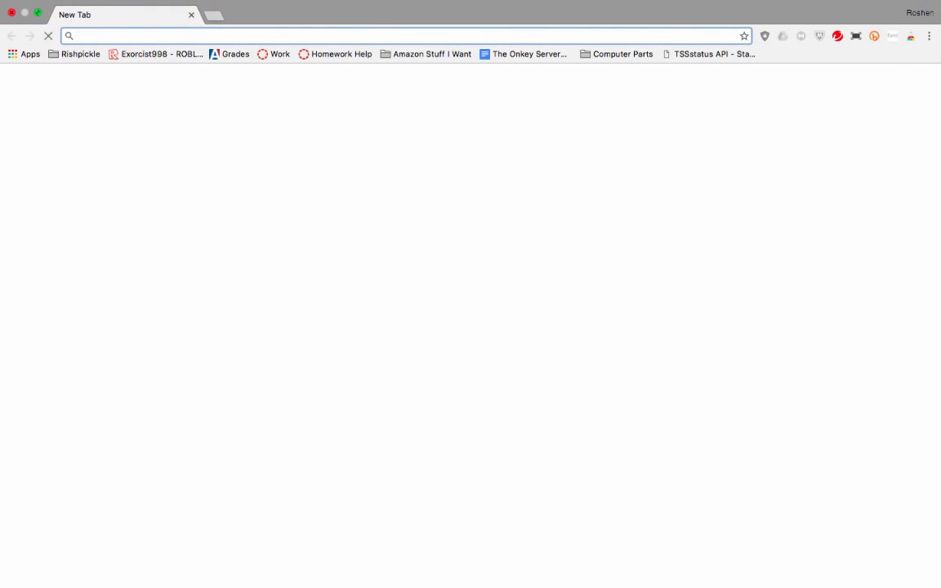
Reposition the Chrome window and make it fill the screen again
{"action": "key", "text": "ctrl+super+f"}
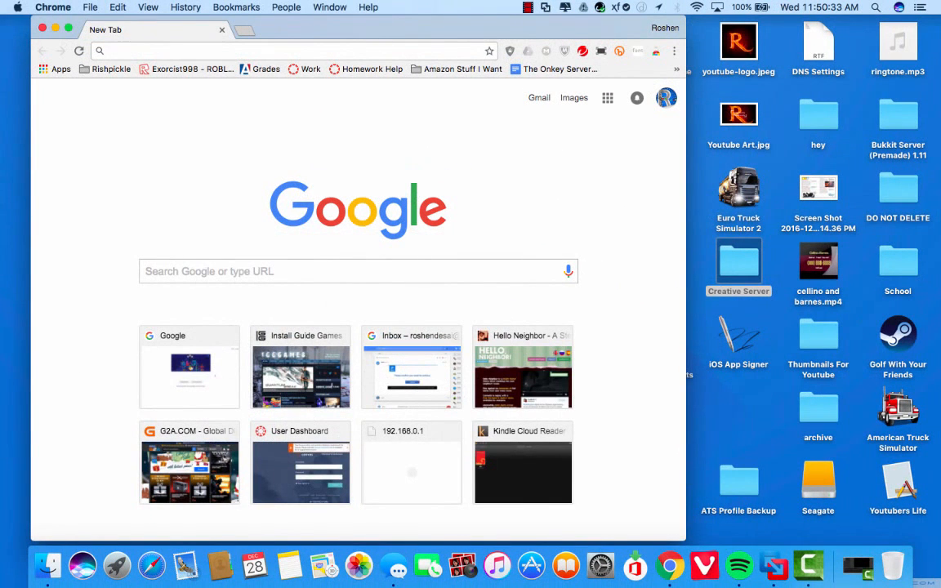
{"action": "left_click_drag", "start_coordinate": [367, 29], "coordinate": [403, 410]}
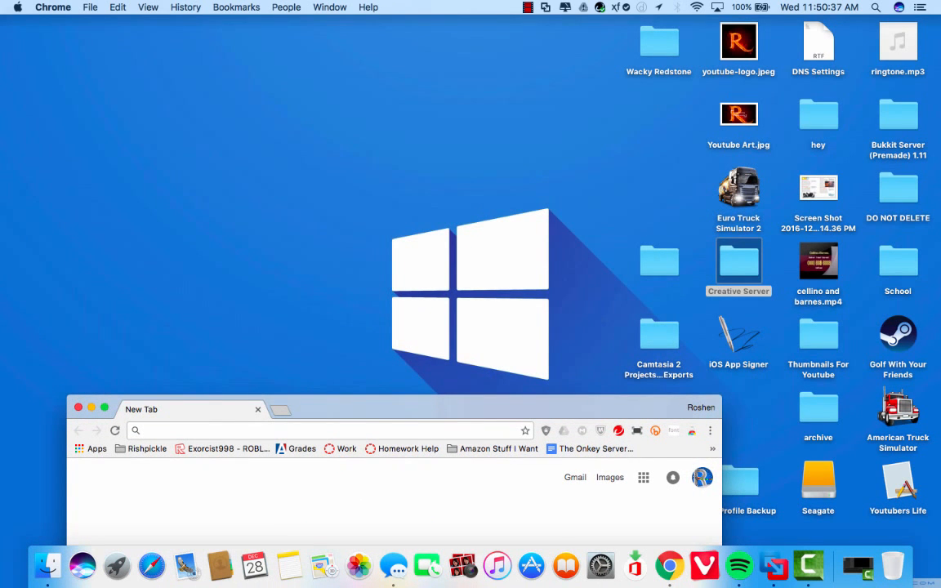
{"action": "left_click_drag", "start_coordinate": [403, 409], "coordinate": [418, 246]}
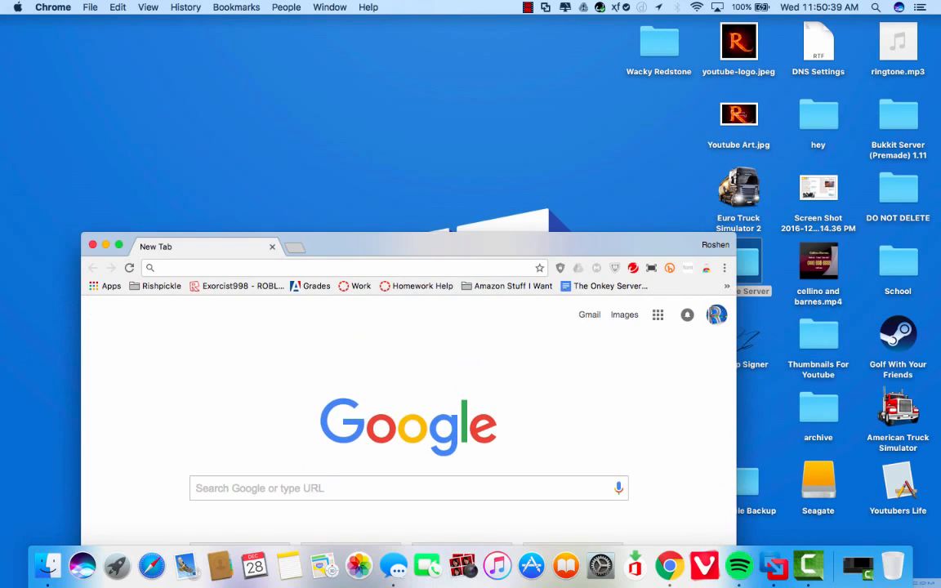
{"action": "left_click", "coordinate": [119, 245]}
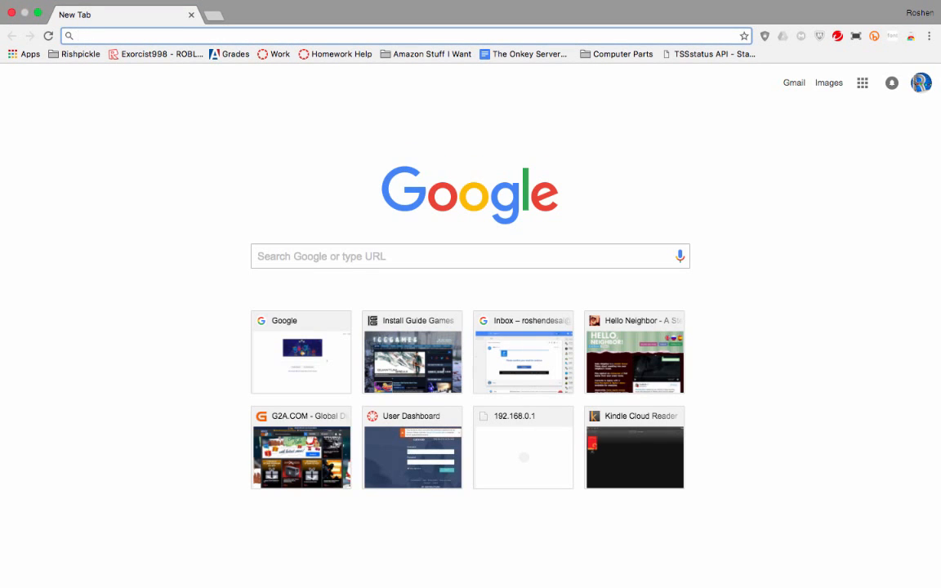
Go to ubuntu.com and open Mobile > Devices, showing the BQ Aquaris M10 tablet page
{"action": "type", "text": "ubuntu.com"}
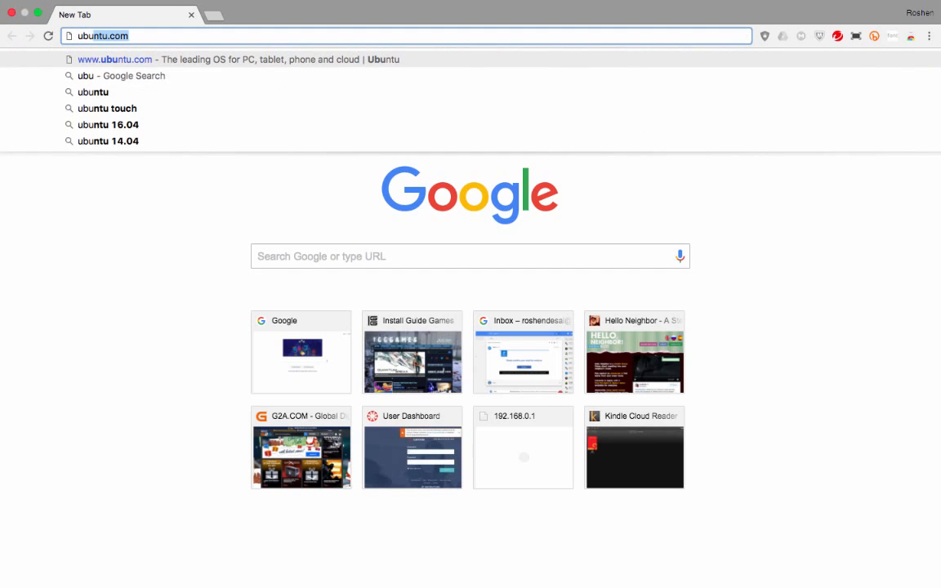
{"action": "key", "text": "Return"}
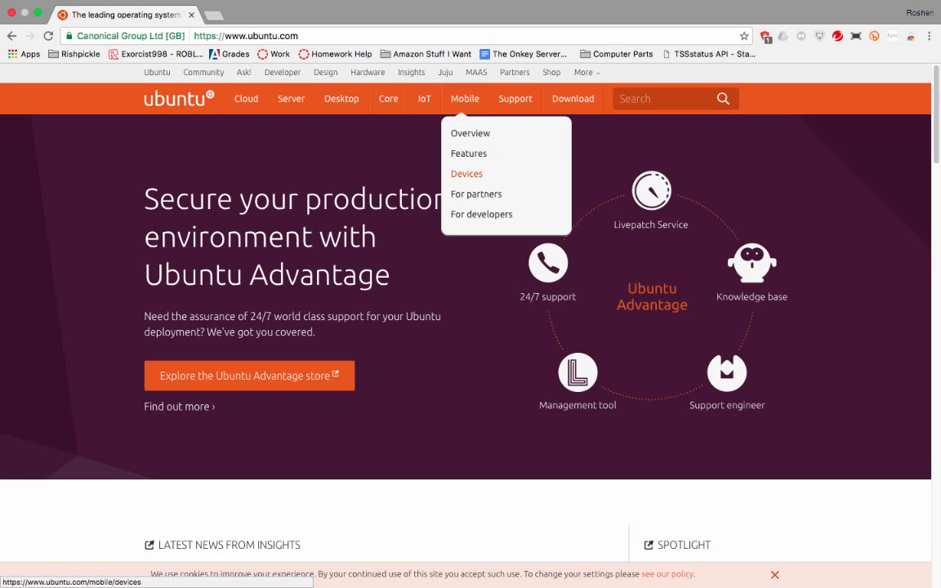
{"action": "left_click", "coordinate": [470, 133]}
{"action": "left_click", "coordinate": [466, 174]}
{"action": "mouse_move", "coordinate": [424, 98]}
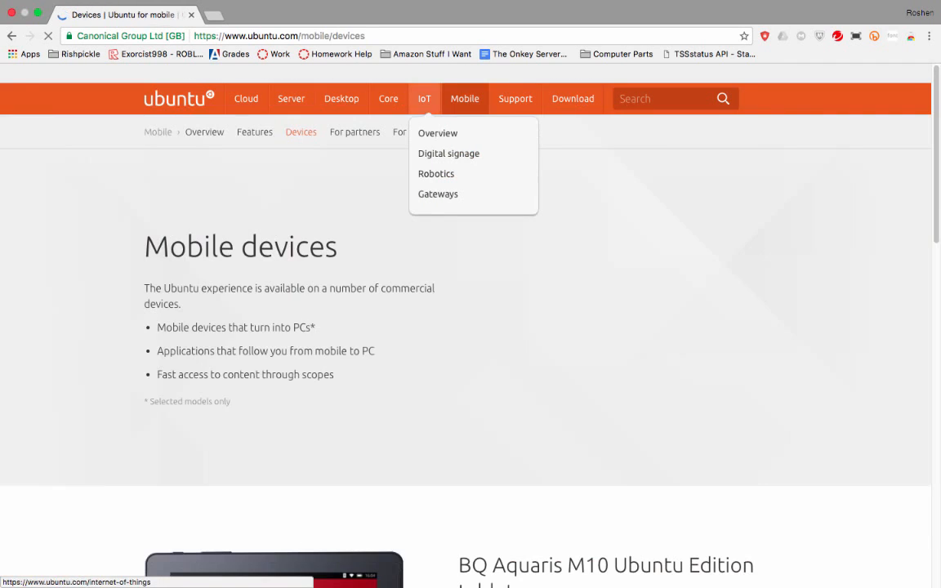
{"action": "scroll", "coordinate": [466, 327], "scroll_direction": "down", "scroll_amount": 5}
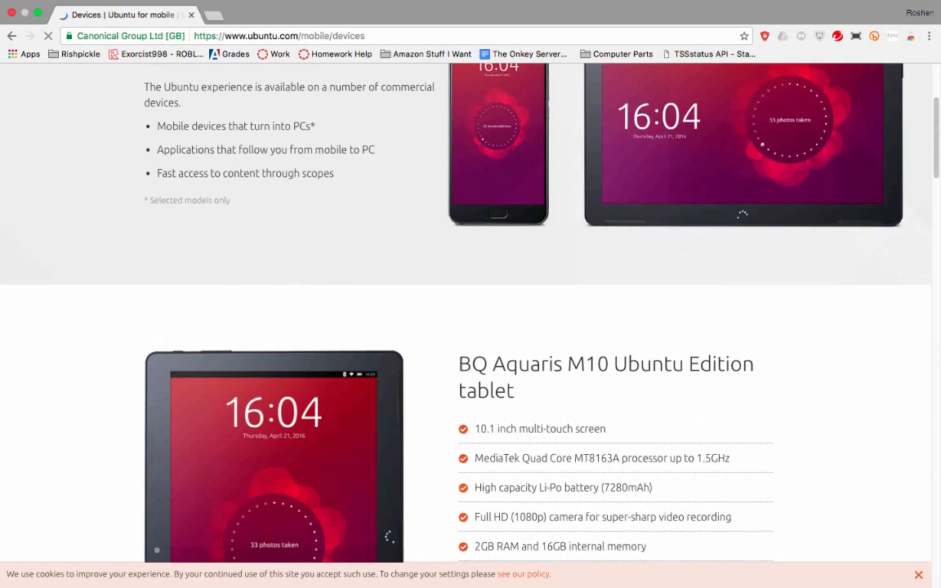
{"action": "scroll", "coordinate": [466, 326], "scroll_direction": "up", "scroll_amount": 2}
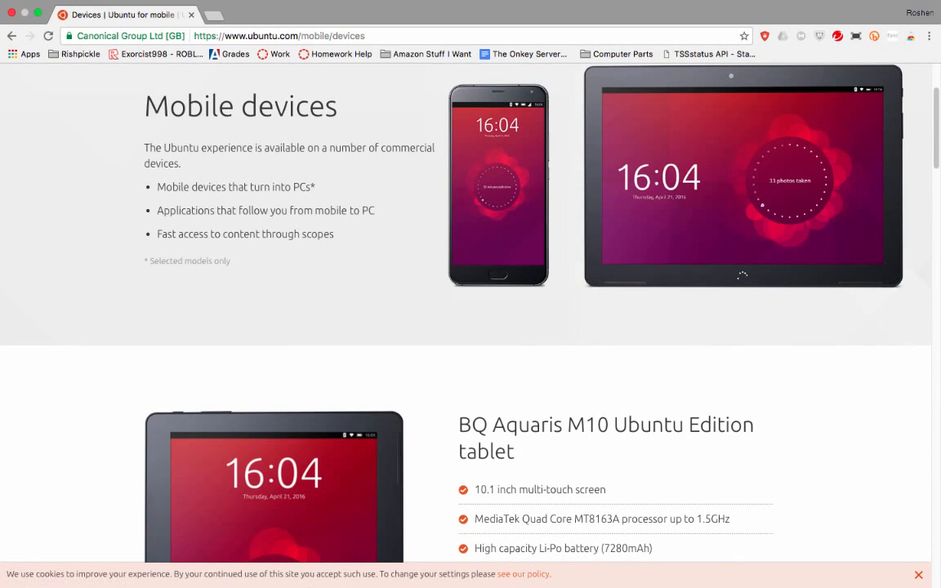
{"action": "scroll", "coordinate": [466, 327], "scroll_direction": "up", "scroll_amount": 4}
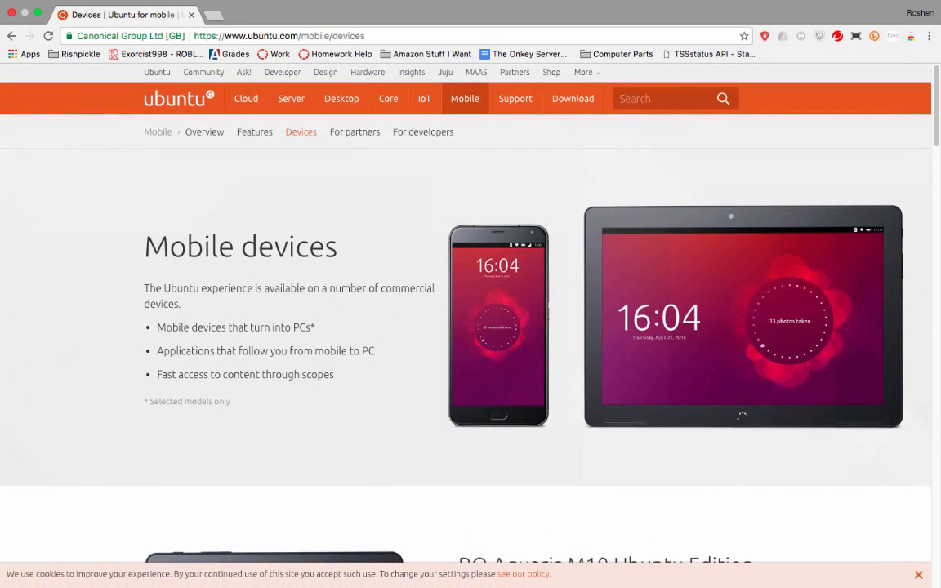
{"action": "mouse_move", "coordinate": [573, 98]}
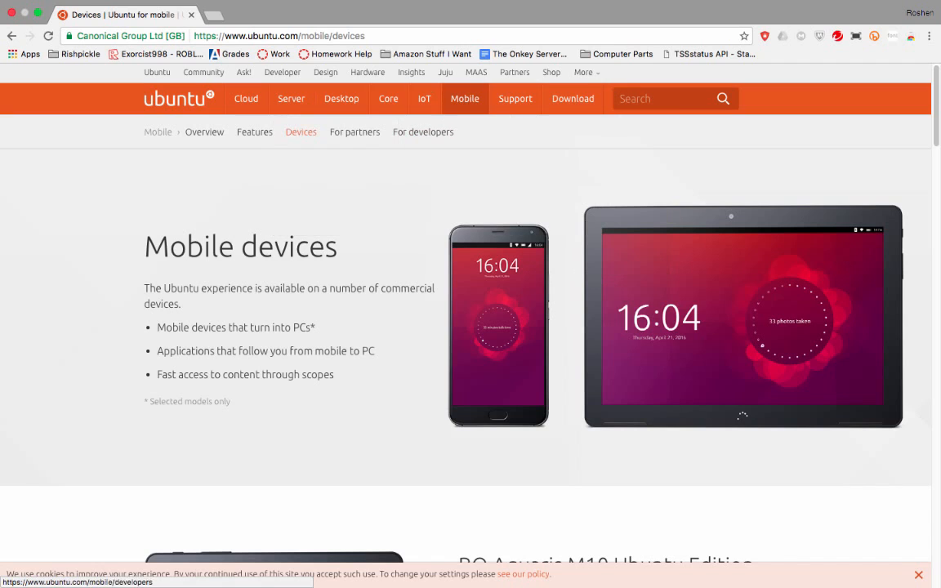
{"action": "mouse_move", "coordinate": [291, 98]}
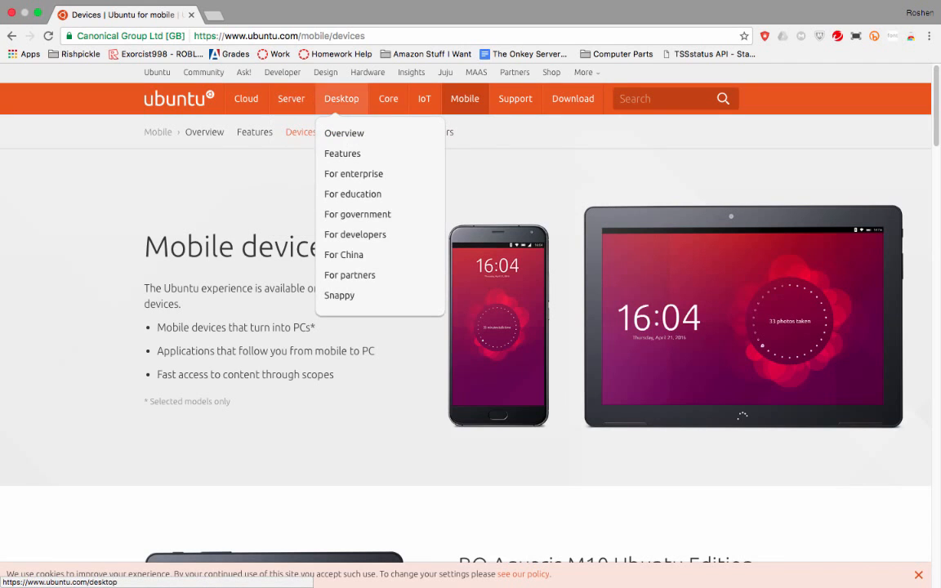
Open the Ubuntu for desktops page and go on to the Ubuntu Desktop download page
{"action": "left_click", "coordinate": [341, 99]}
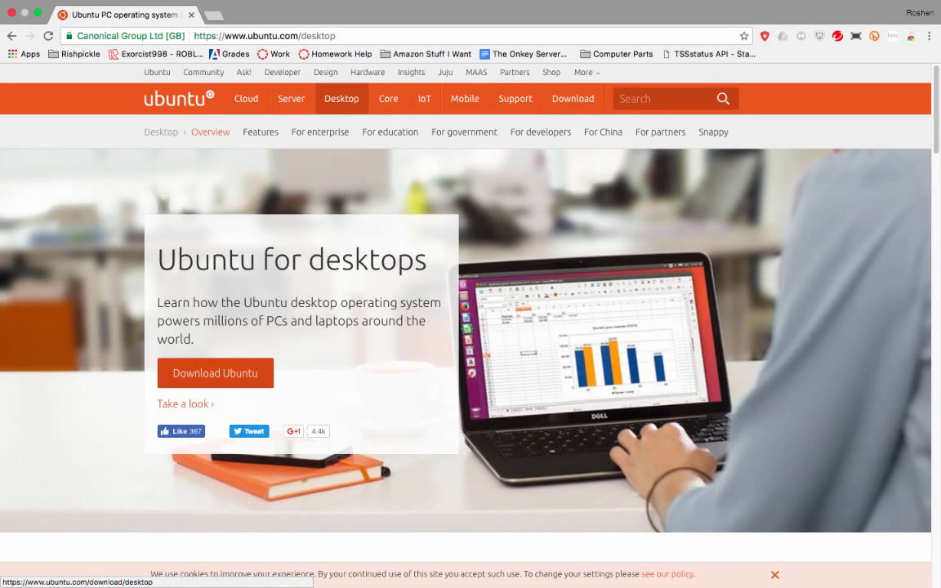
{"action": "left_click", "coordinate": [215, 372]}
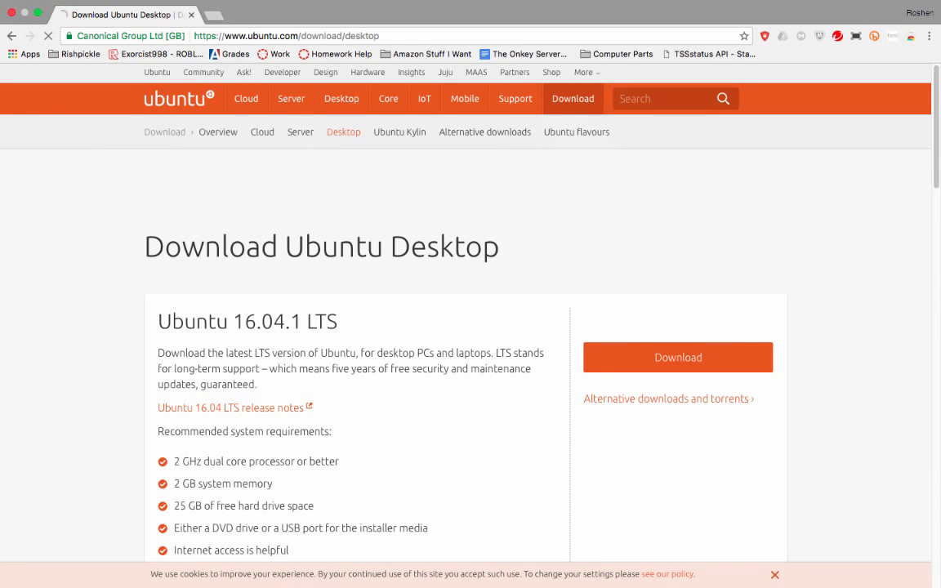
{"action": "scroll", "coordinate": [466, 327], "scroll_direction": "down", "scroll_amount": 5}
{"action": "scroll", "coordinate": [466, 327], "scroll_direction": "down", "scroll_amount": 2}
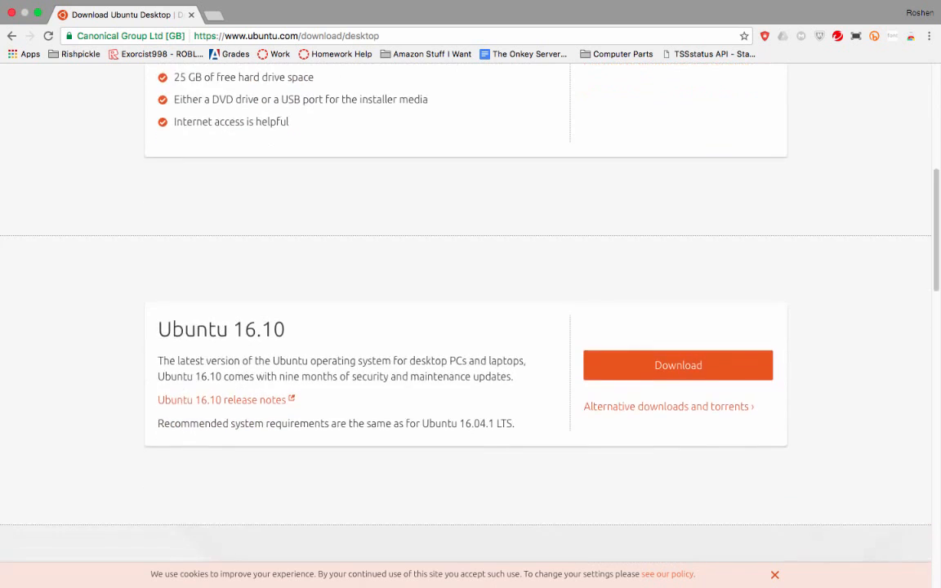
{"action": "scroll", "coordinate": [466, 327], "scroll_direction": "up", "scroll_amount": 10}
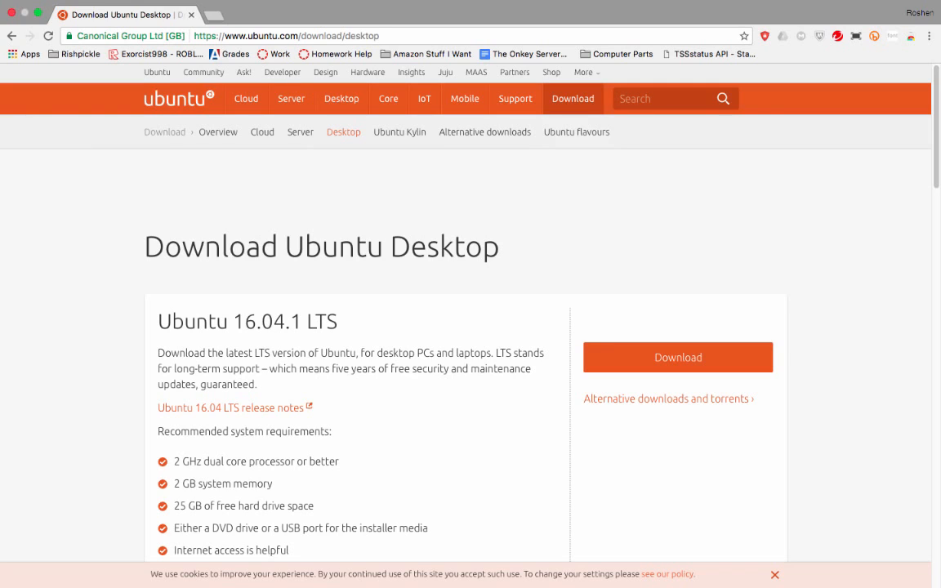
Read the LTS explanation and scroll to the Ubuntu 16.10 download section
{"action": "left_click_drag", "start_coordinate": [174, 369], "coordinate": [226, 384]}
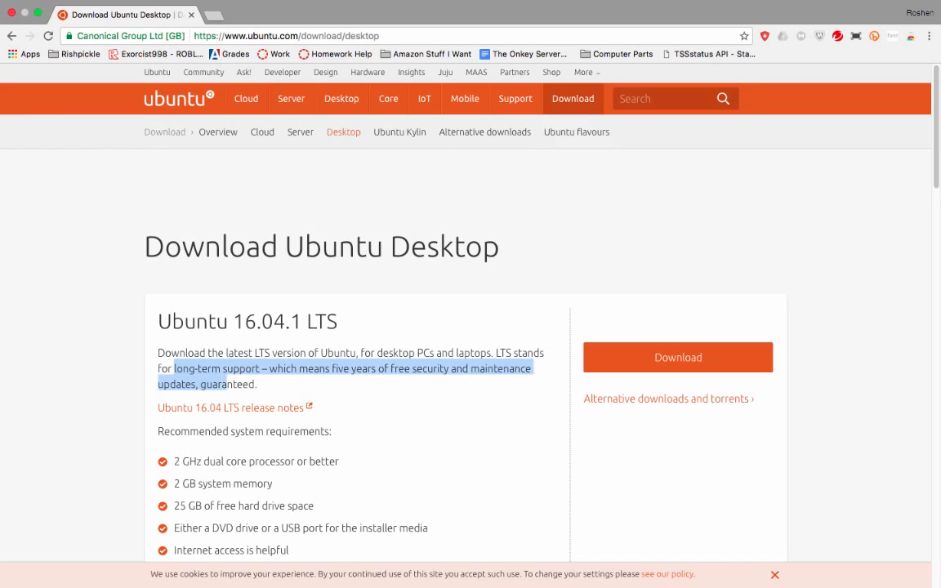
{"action": "left_click", "coordinate": [227, 384]}
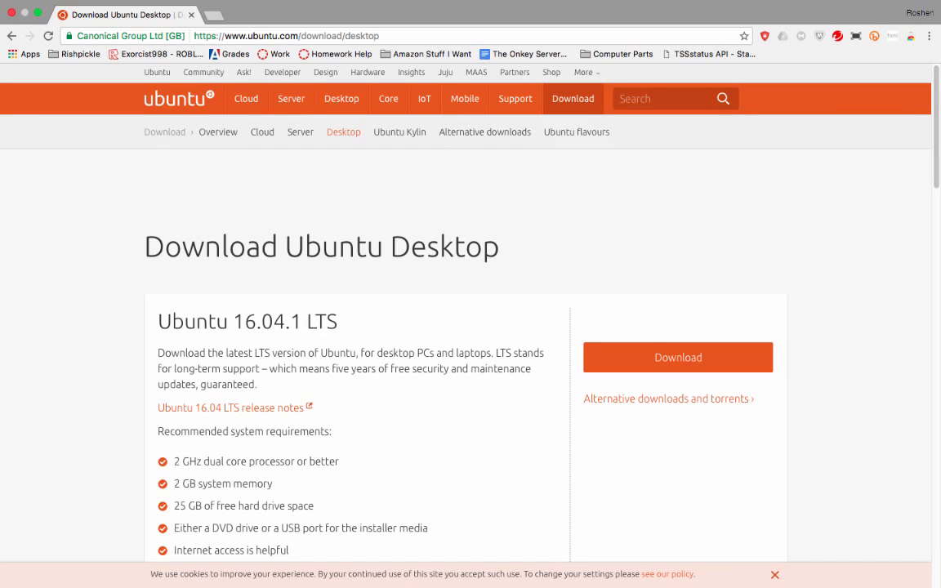
{"action": "double_click", "coordinate": [313, 323]}
{"action": "left_click", "coordinate": [313, 326]}
{"action": "scroll", "coordinate": [313, 326], "scroll_direction": "down", "scroll_amount": 10}
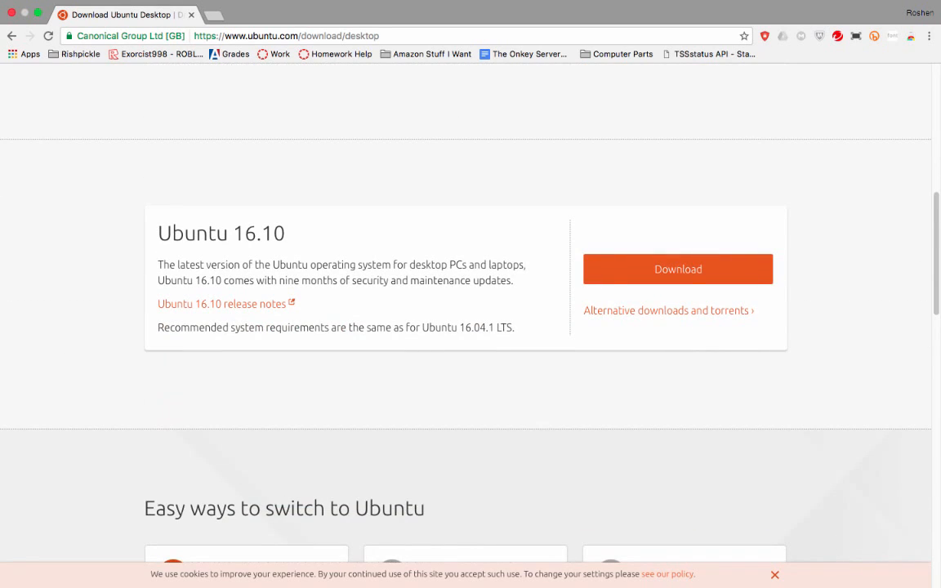
{"action": "scroll", "coordinate": [466, 327], "scroll_direction": "up", "scroll_amount": 3}
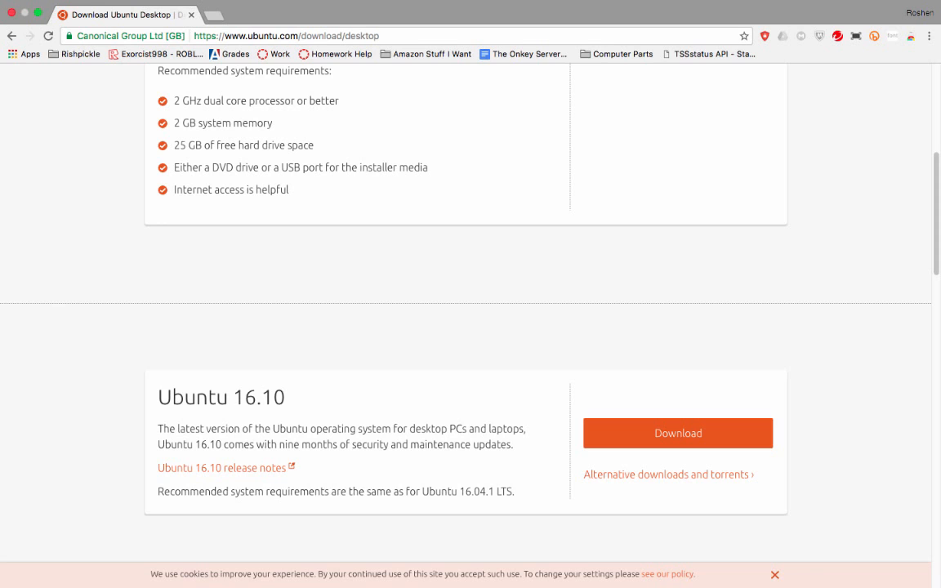
{"action": "scroll", "coordinate": [465, 327], "scroll_direction": "up", "scroll_amount": 1}
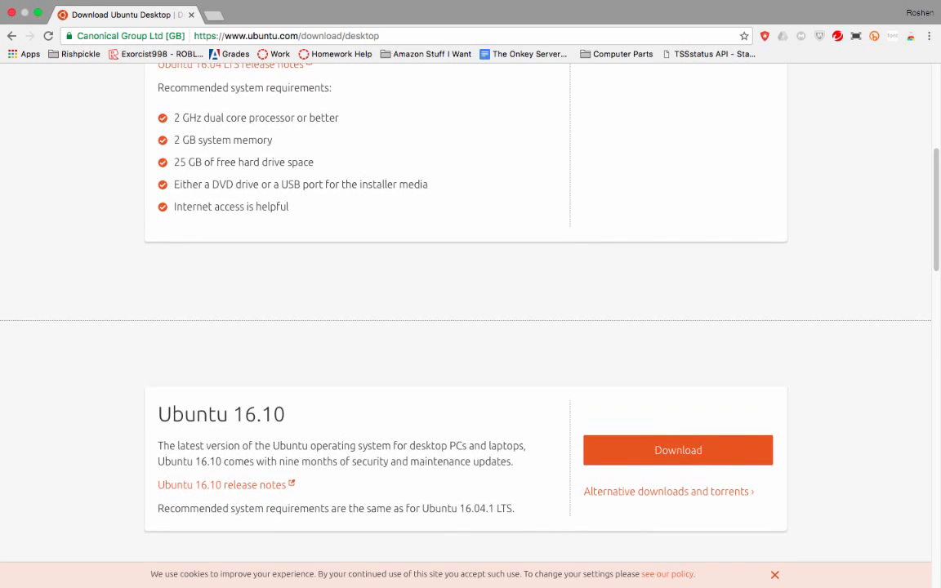
{"action": "scroll", "coordinate": [466, 327], "scroll_direction": "up", "scroll_amount": 6}
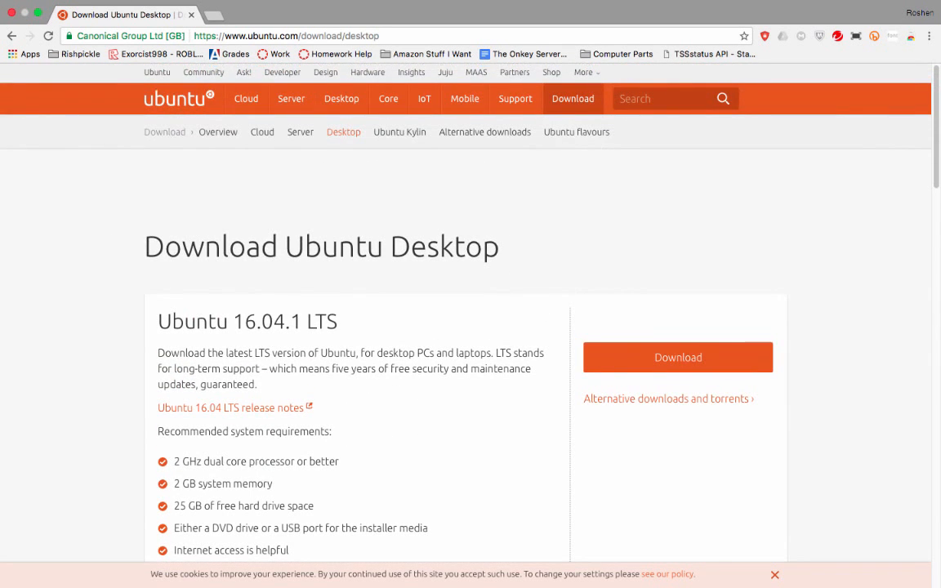
{"action": "scroll", "coordinate": [465, 326], "scroll_direction": "down", "scroll_amount": 8}
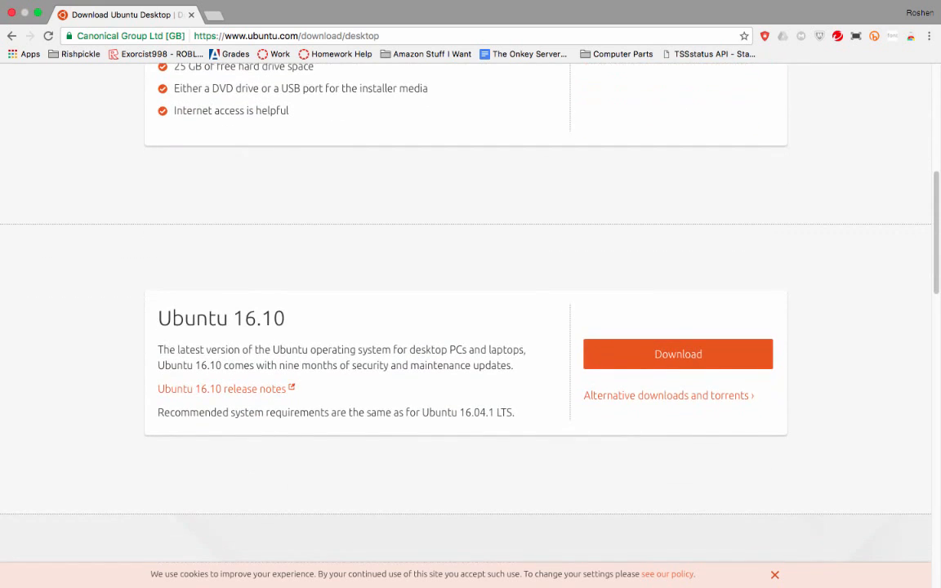
{"action": "scroll", "coordinate": [678, 384], "scroll_direction": "up", "scroll_amount": 5}
{"action": "scroll", "coordinate": [678, 384], "scroll_direction": "down", "scroll_amount": 4}
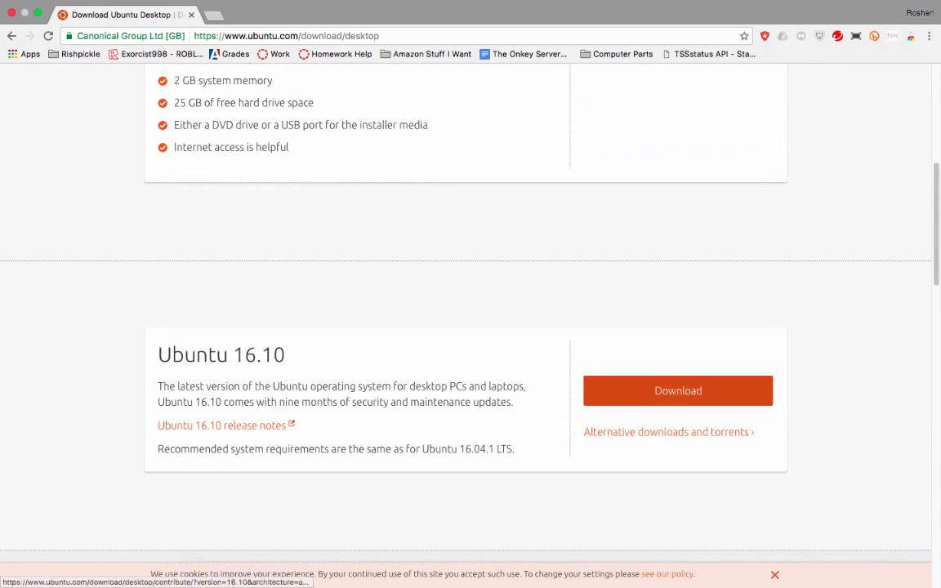
Choose Download under Ubuntu 16.10 to reach the contribution page
{"action": "left_click", "coordinate": [678, 391]}
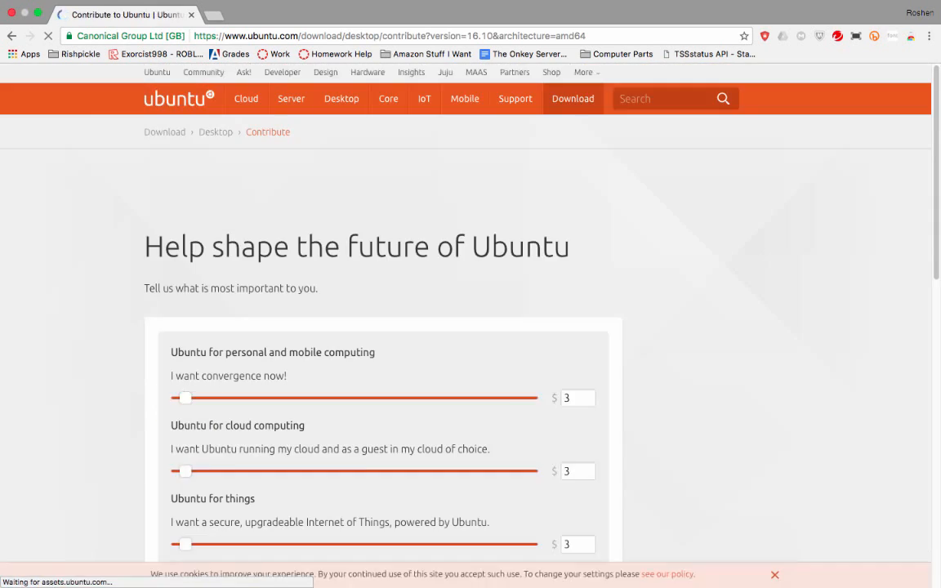
{"action": "scroll", "coordinate": [465, 326], "scroll_direction": "down", "scroll_amount": 12}
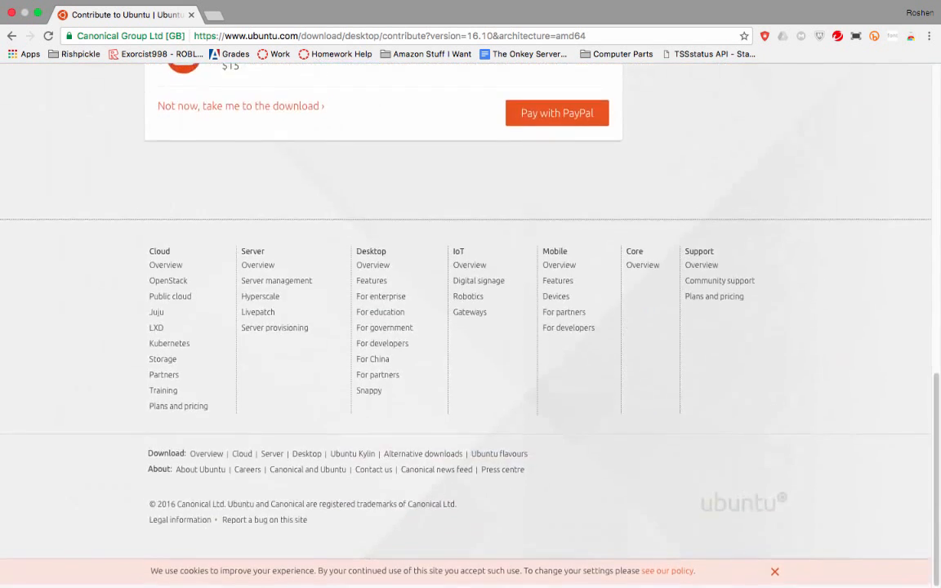
{"action": "scroll", "coordinate": [465, 327], "scroll_direction": "up", "scroll_amount": 6}
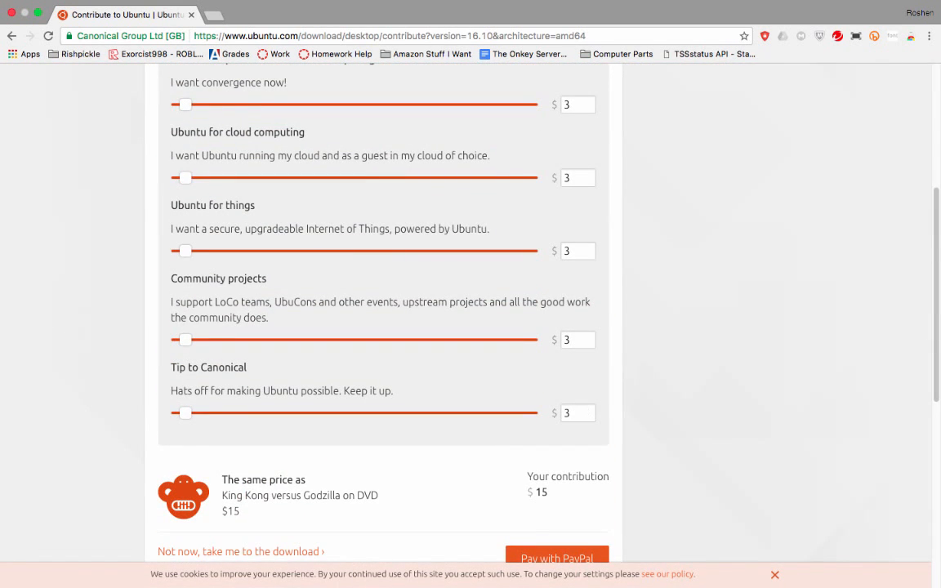
{"action": "scroll", "coordinate": [578, 414], "scroll_direction": "up", "scroll_amount": 5}
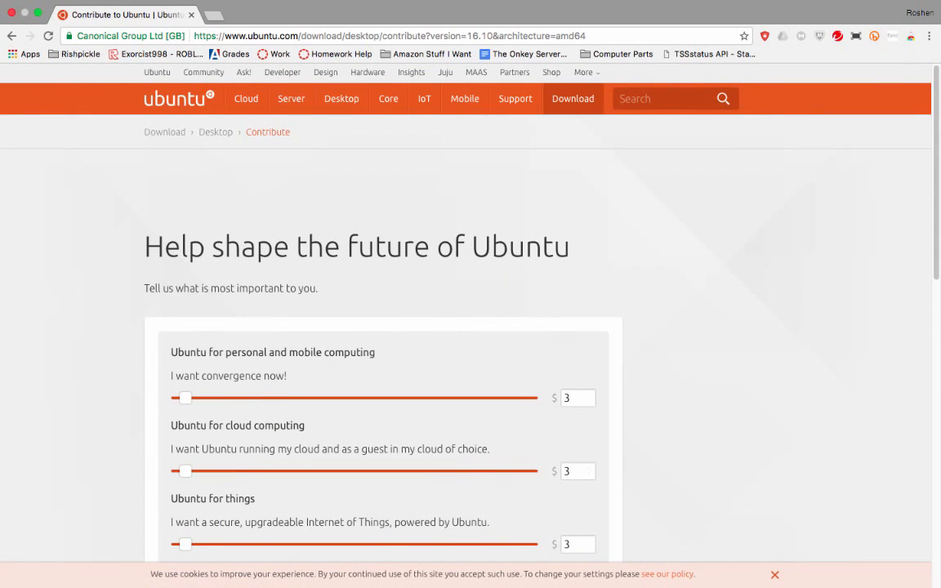
{"action": "scroll", "coordinate": [465, 327], "scroll_direction": "down", "scroll_amount": 3}
{"action": "scroll", "coordinate": [466, 327], "scroll_direction": "down", "scroll_amount": 12}
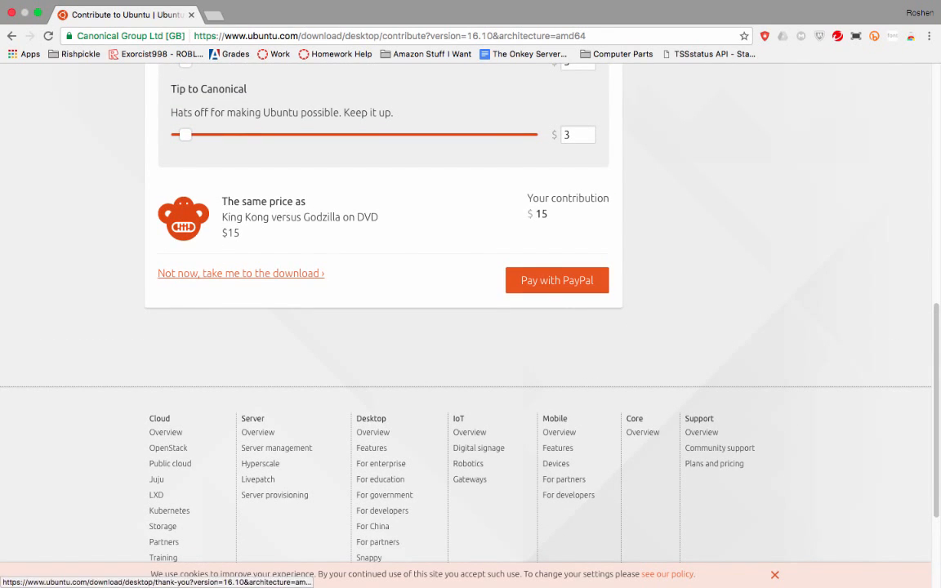
Pick 'Not now, take me to the download' so the ubuntu-16.10-desktop-amd64 ISO save dialog appears
{"action": "left_click", "coordinate": [241, 273]}
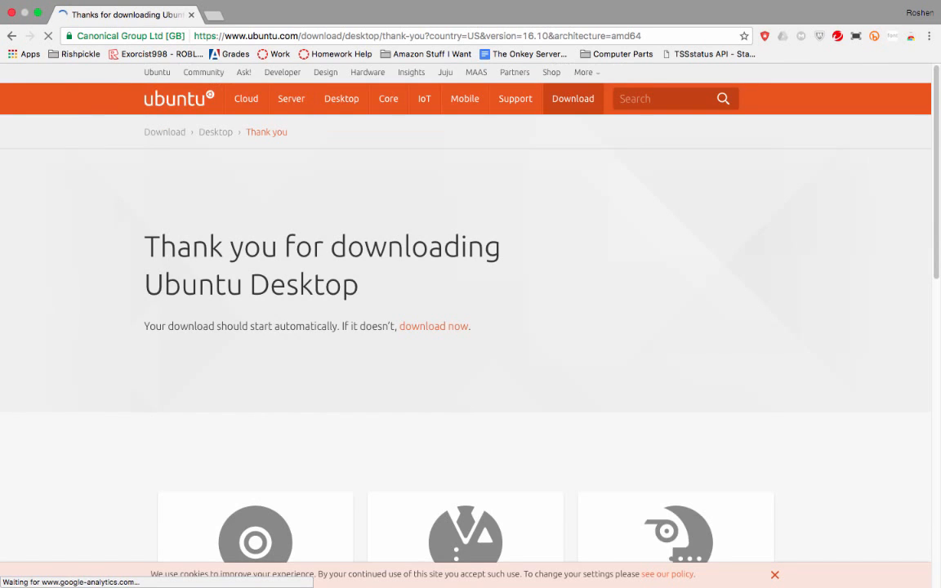
{"action": "scroll", "coordinate": [466, 325], "scroll_direction": "down", "scroll_amount": 2}
{"action": "left_click", "coordinate": [11, 36]}
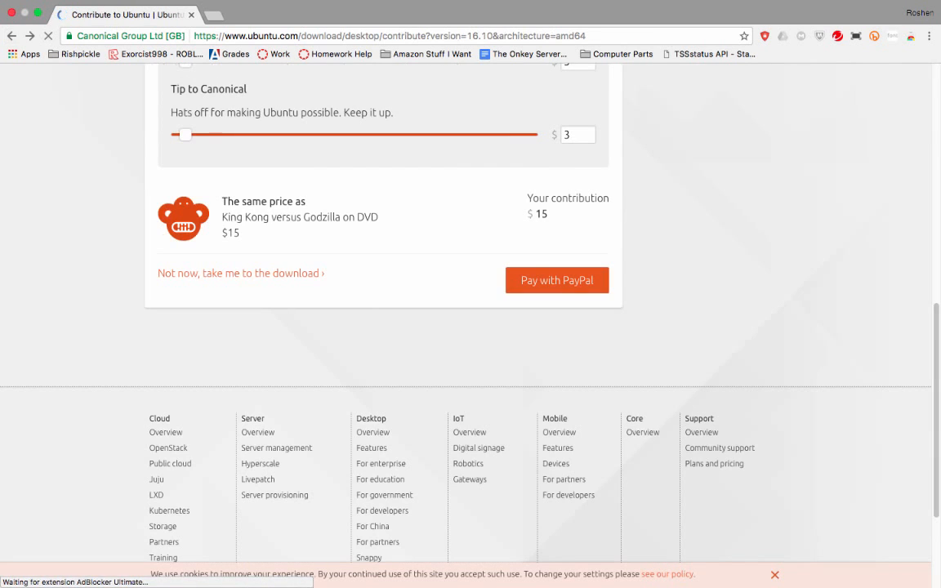
{"action": "scroll", "coordinate": [465, 327], "scroll_direction": "up", "scroll_amount": 10}
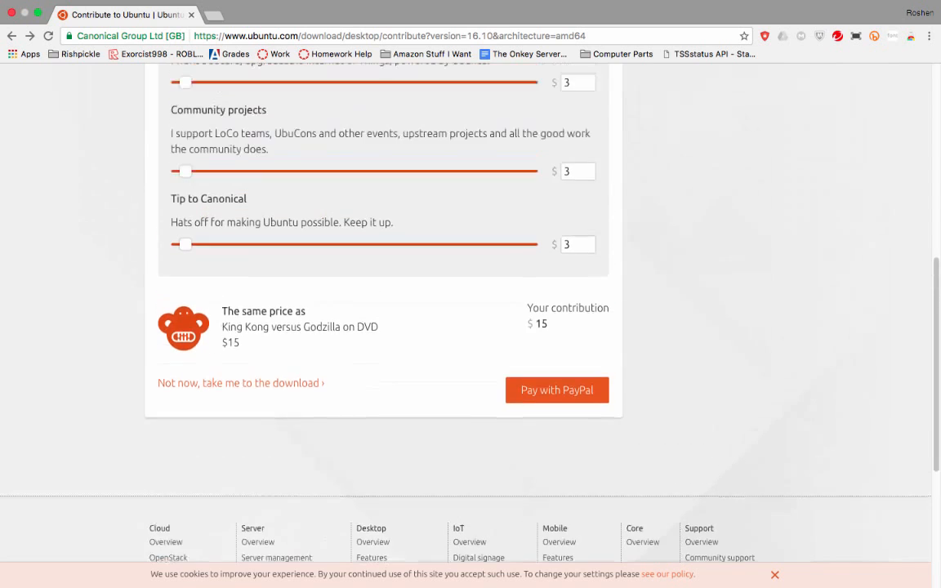
{"action": "scroll", "coordinate": [466, 327], "scroll_direction": "down", "scroll_amount": 8}
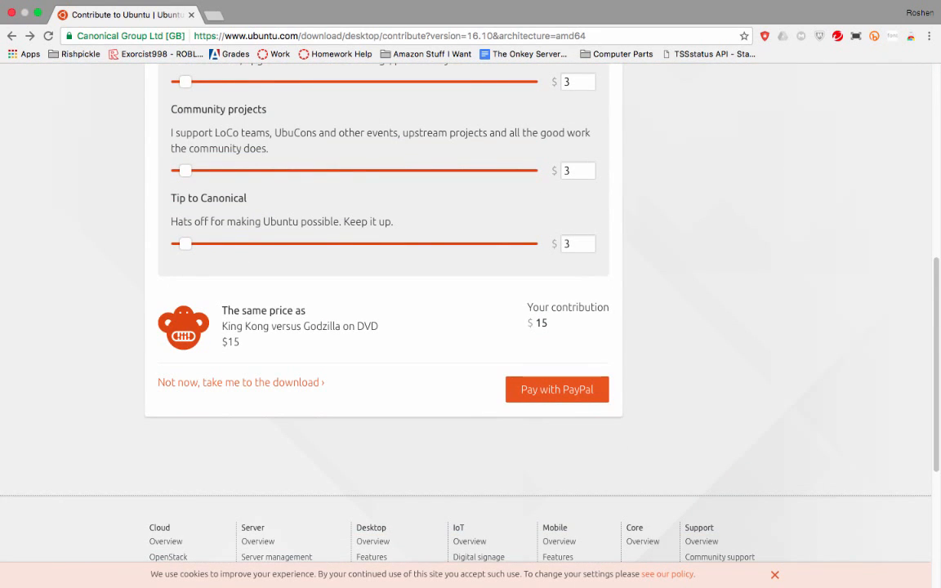
{"action": "left_click", "coordinate": [241, 382]}
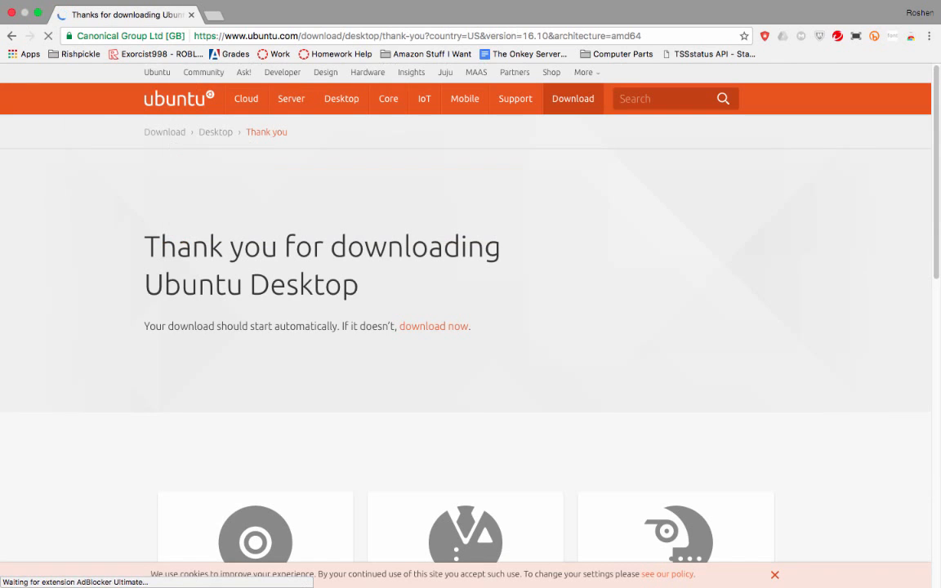
{"action": "scroll", "coordinate": [466, 327], "scroll_direction": "down", "scroll_amount": 2}
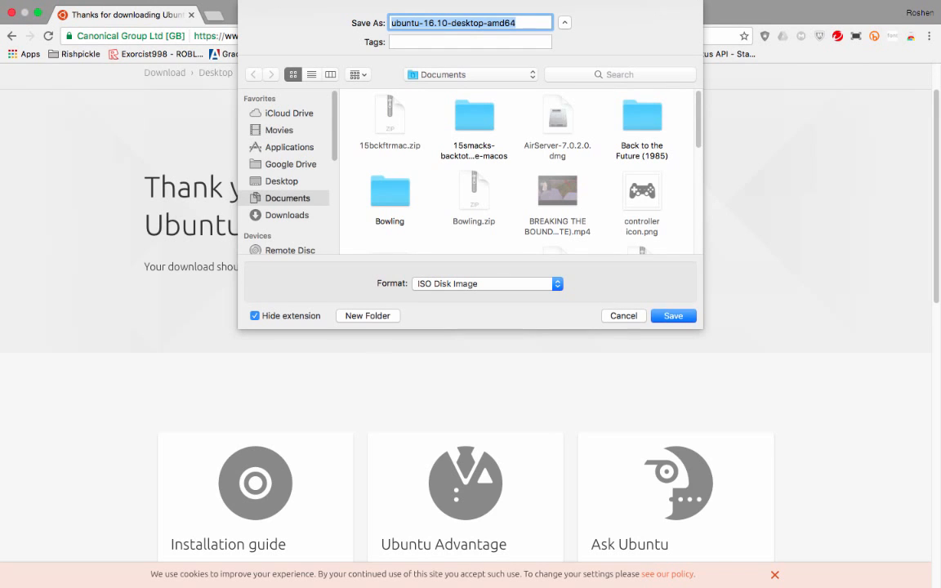
Save ubuntu-16.10-desktop-amd64 to Documents and briefly check the Wi-Fi menu
{"action": "key", "text": "Return"}
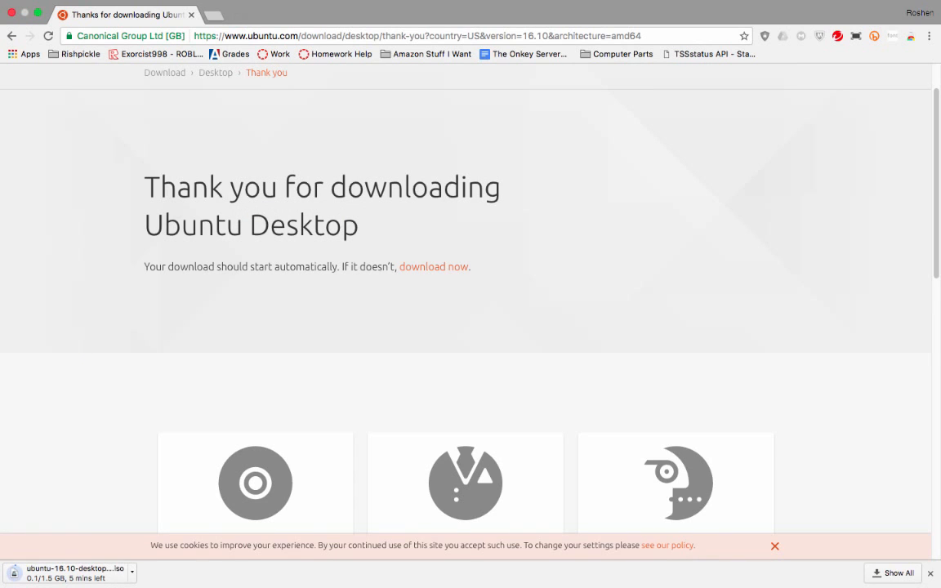
{"action": "mouse_move", "coordinate": [528, 0]}
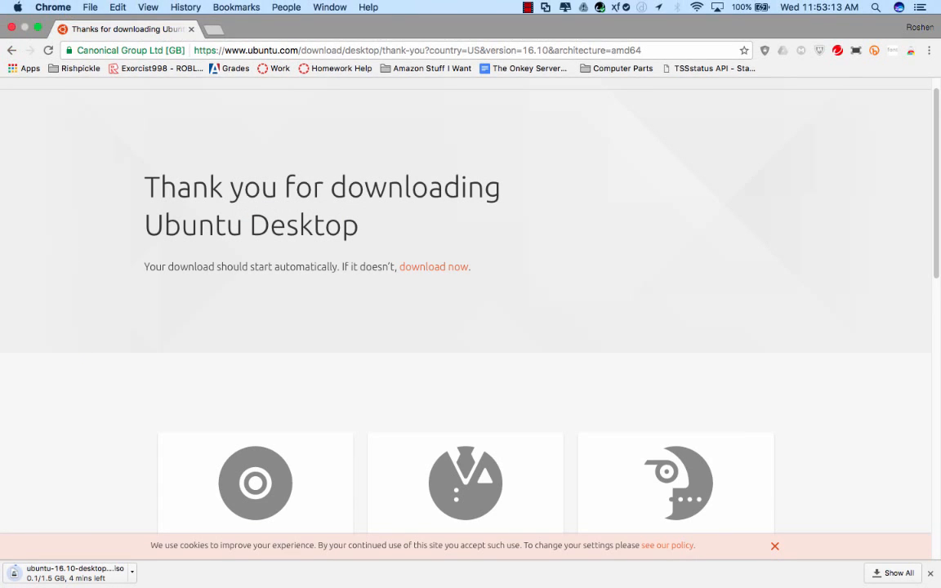
{"action": "left_click", "coordinate": [697, 7]}
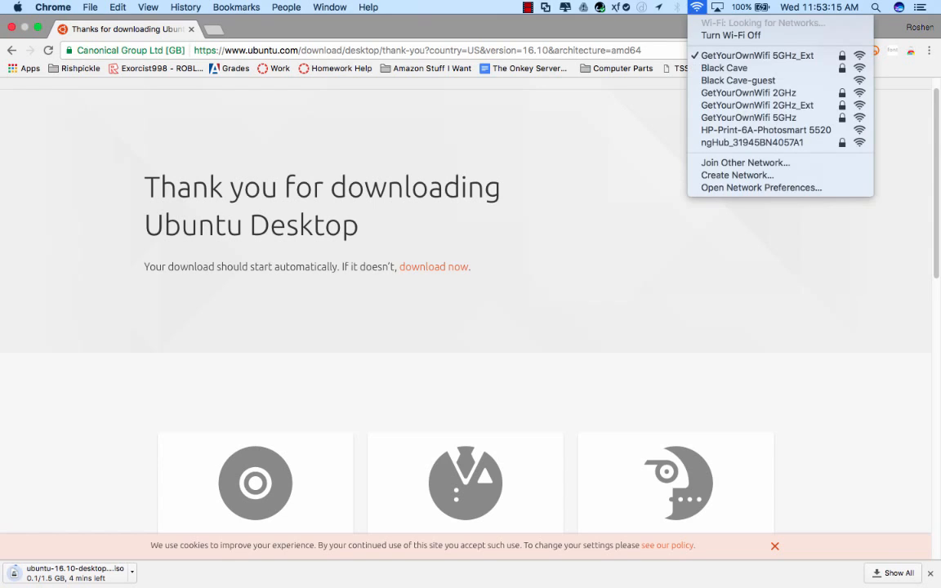
{"action": "left_click", "coordinate": [697, 8]}
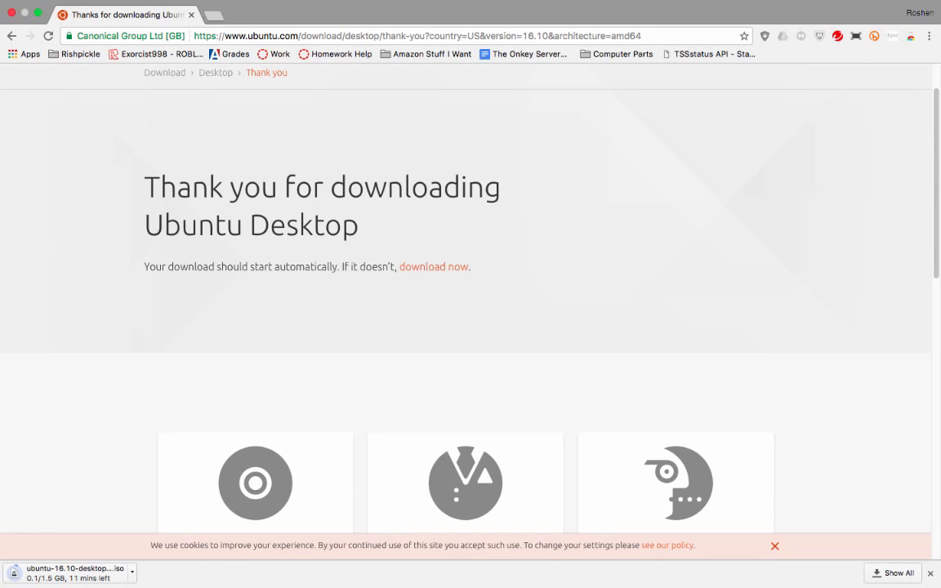
Open chrome://downloads from the download shelf's Show All link
{"action": "left_click", "coordinate": [893, 573]}
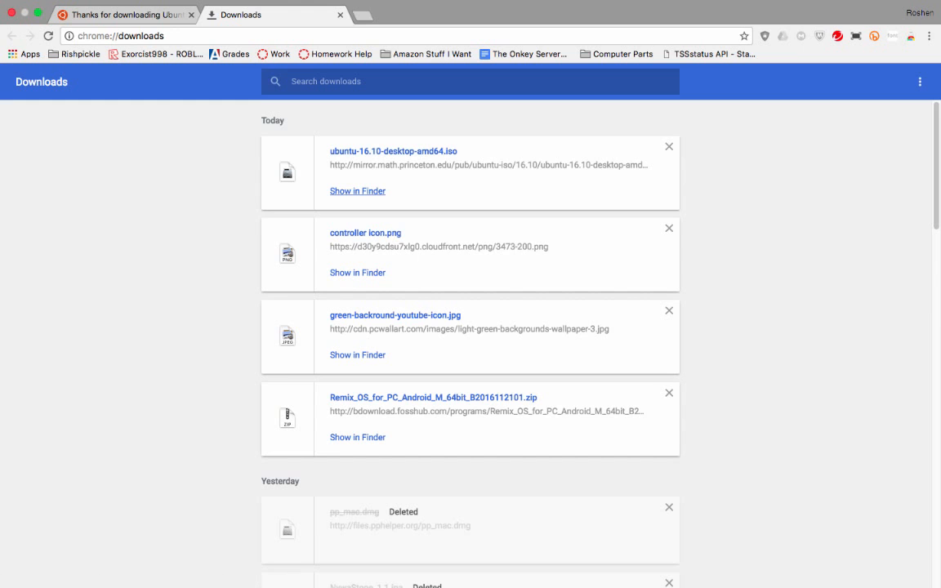
Reveal the Ubuntu ISO in Documents and move the BREAKING THE BOUND video to the desktop
{"action": "left_click", "coordinate": [357, 192]}
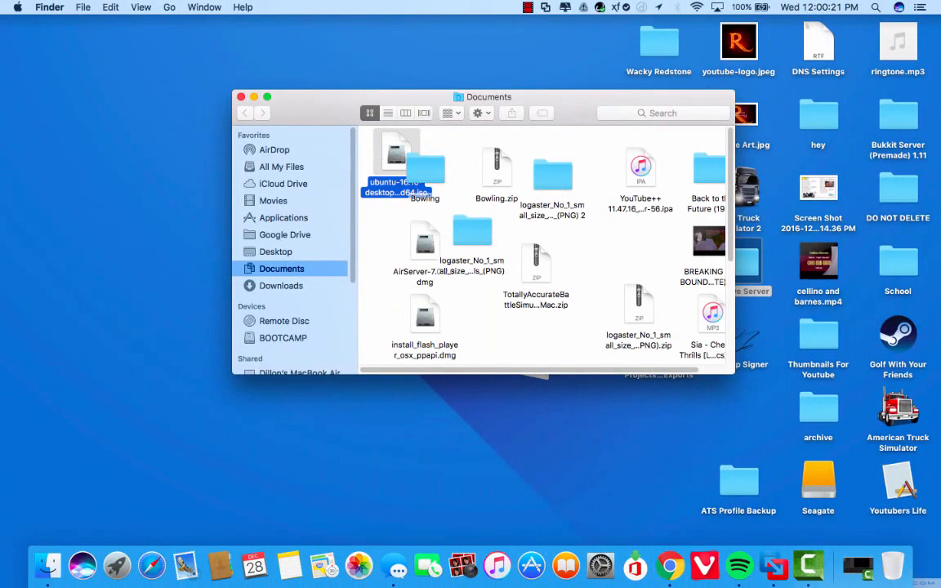
{"action": "scroll", "coordinate": [543, 245], "scroll_direction": "down", "scroll_amount": 3}
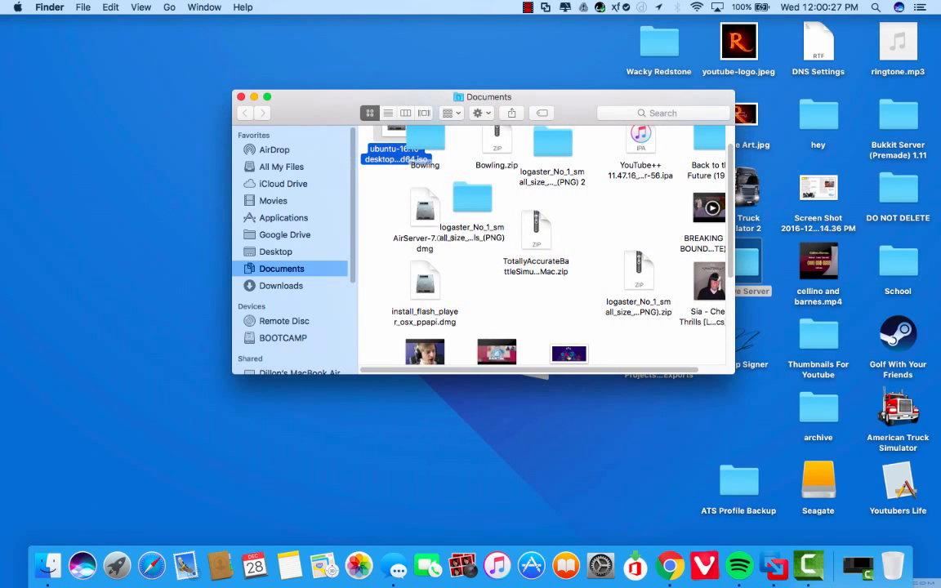
{"action": "scroll", "coordinate": [543, 245], "scroll_direction": "up", "scroll_amount": 3}
{"action": "left_click_drag", "start_coordinate": [709, 242], "coordinate": [753, 239]}
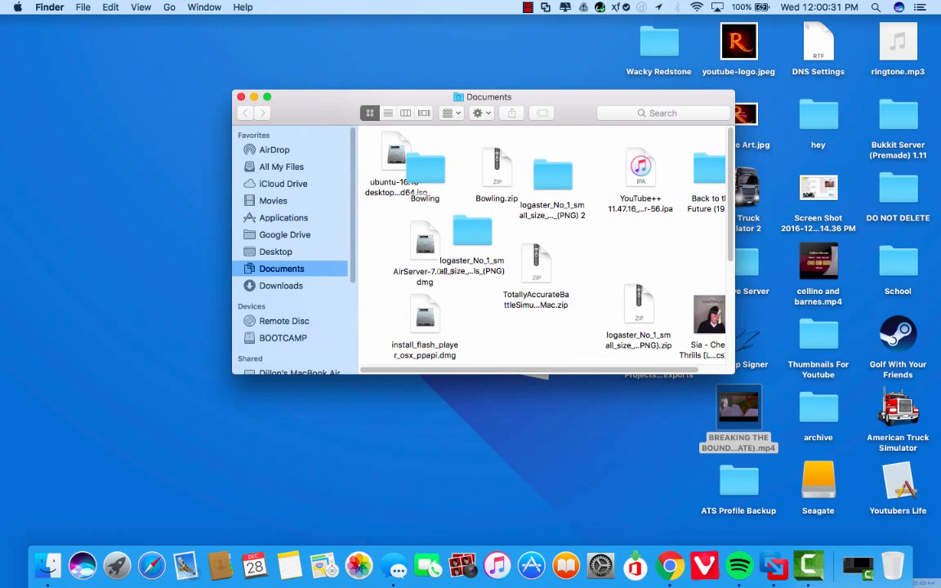
Quick Look the Ubuntu ISO, close the Documents window, and bring up Spotlight
{"action": "left_click", "coordinate": [396, 154]}
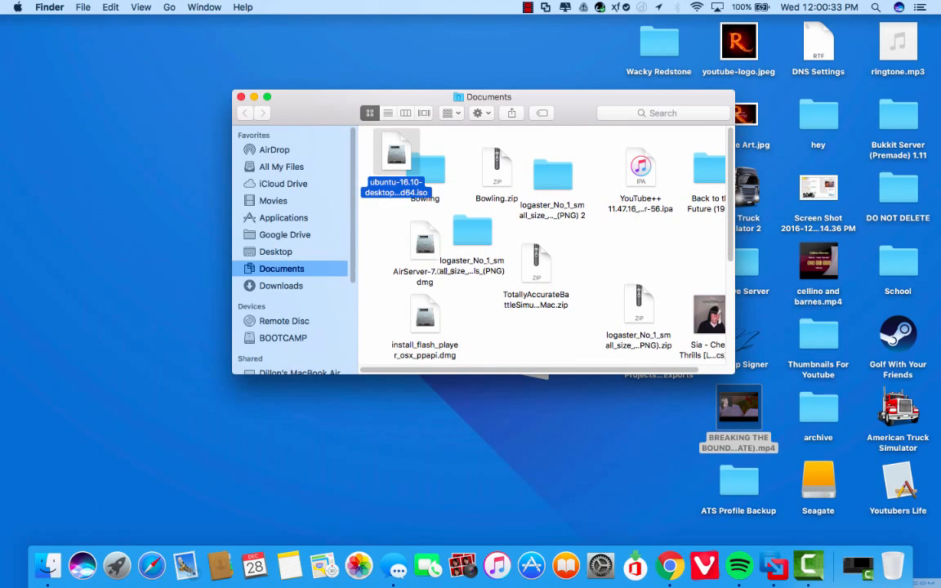
{"action": "key", "text": "space"}
{"action": "key", "text": "space"}
{"action": "key", "text": "super+w"}
{"action": "key", "text": "super+space"}
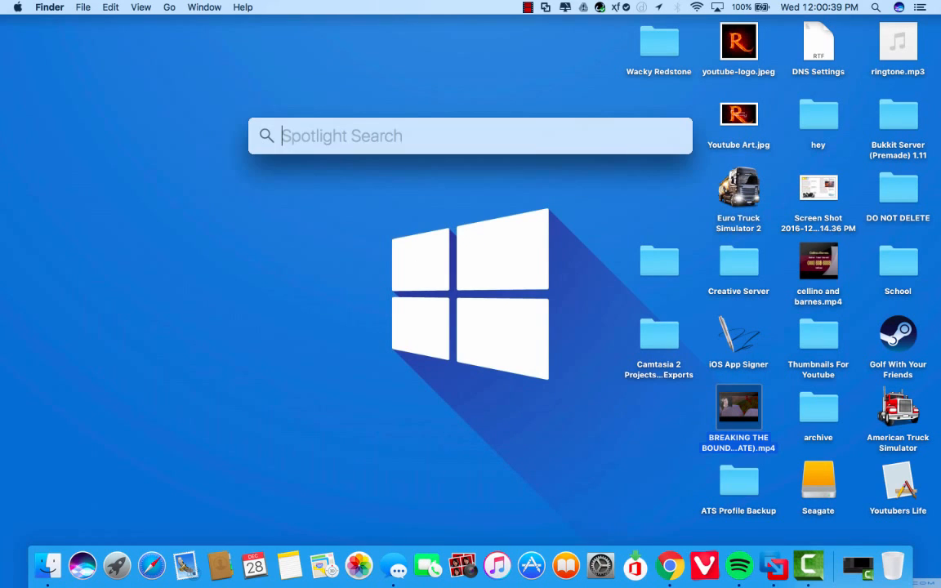
Launch VMware Fusion from Spotlight and start a new virtual machine via Add > New
{"action": "type", "text": "vmware"}
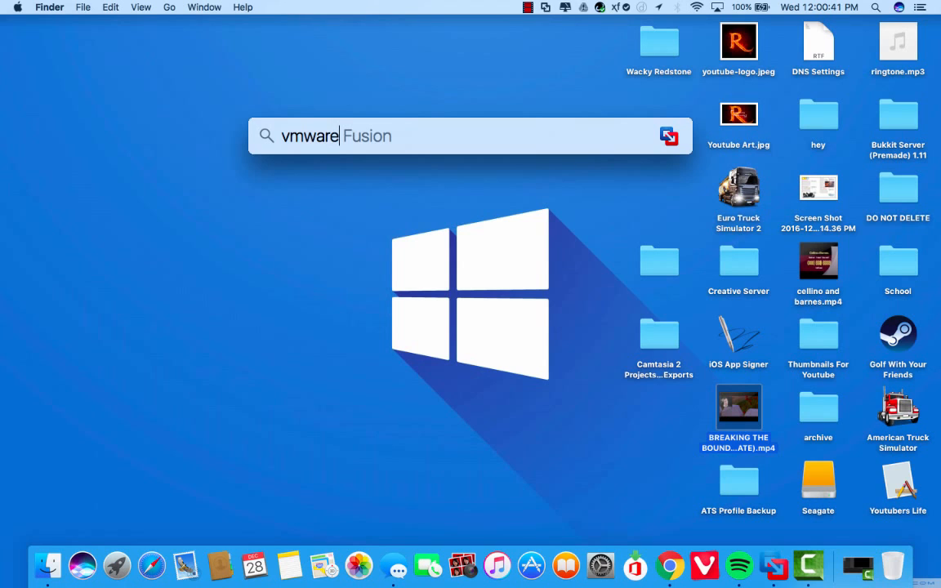
{"action": "type", "text": " fu"}
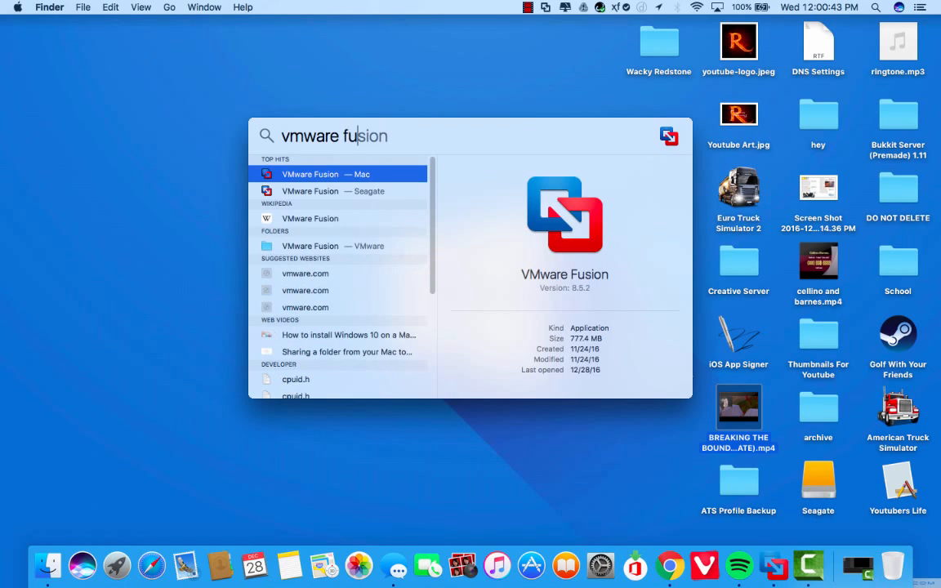
{"action": "type", "text": "sion"}
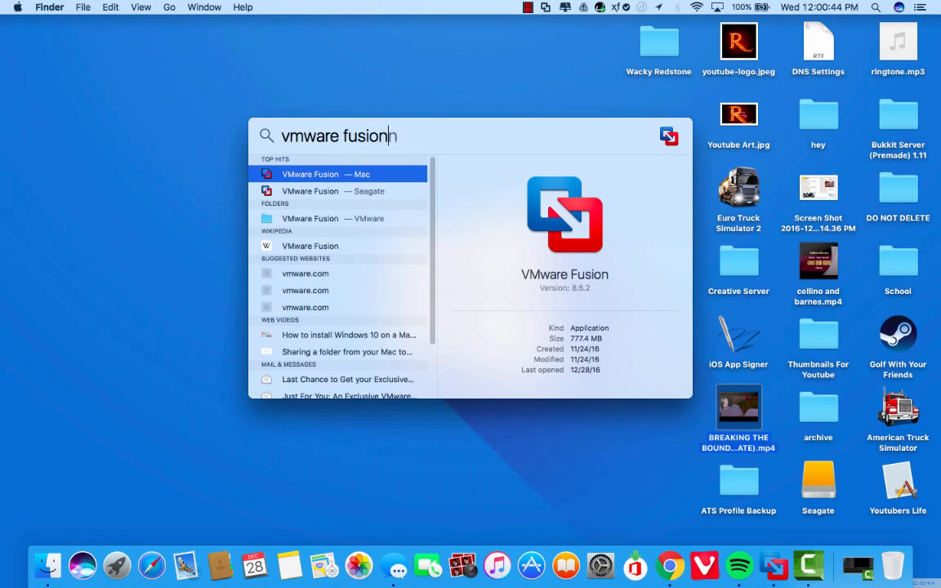
{"action": "key", "text": "Return"}
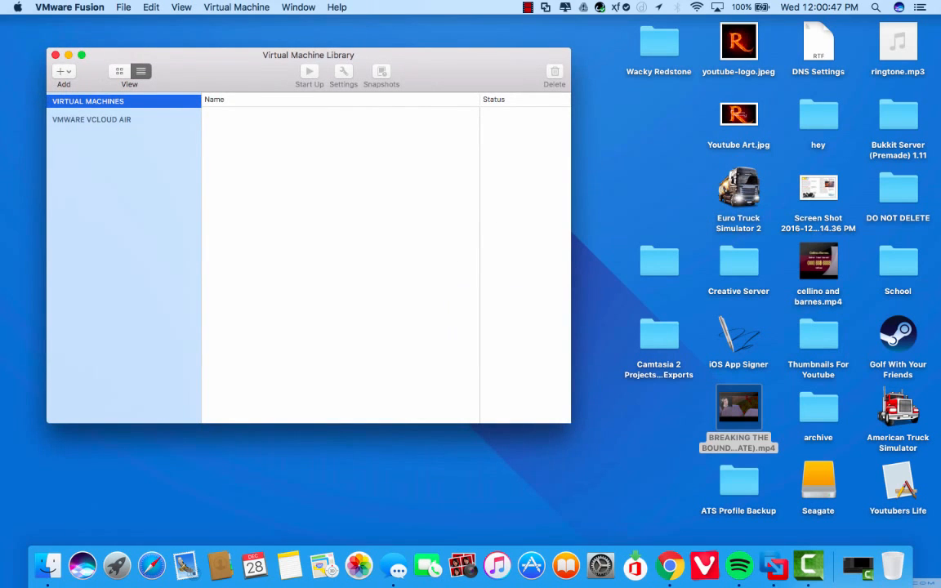
{"action": "left_click", "coordinate": [63, 72]}
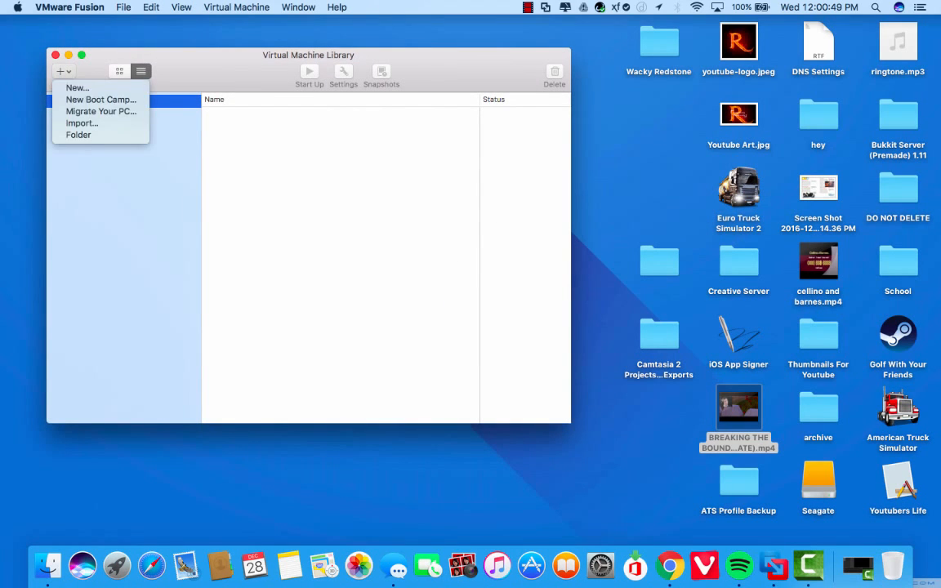
{"action": "left_click", "coordinate": [77, 87]}
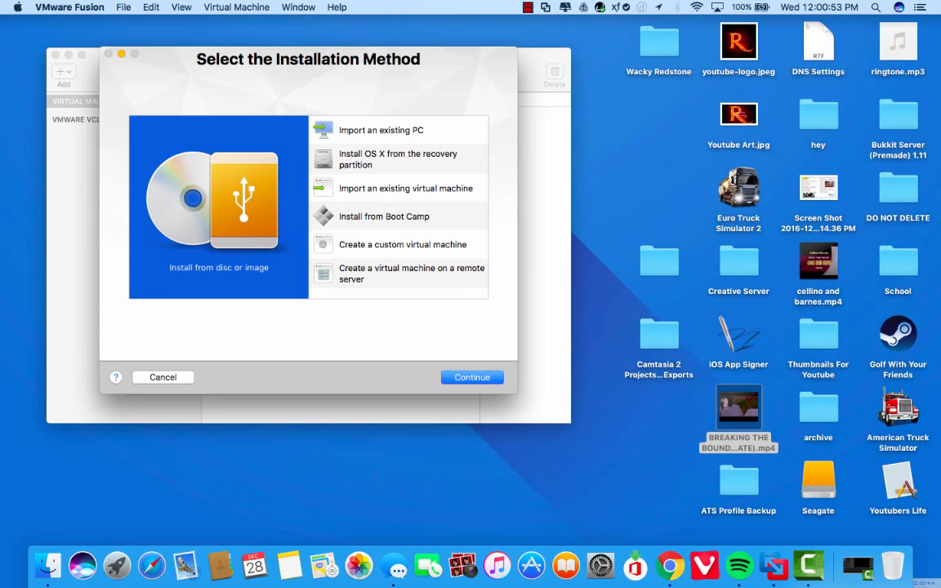
Clear the recent disc-image list and choose to use another disc or disc image
{"action": "left_click", "coordinate": [473, 378]}
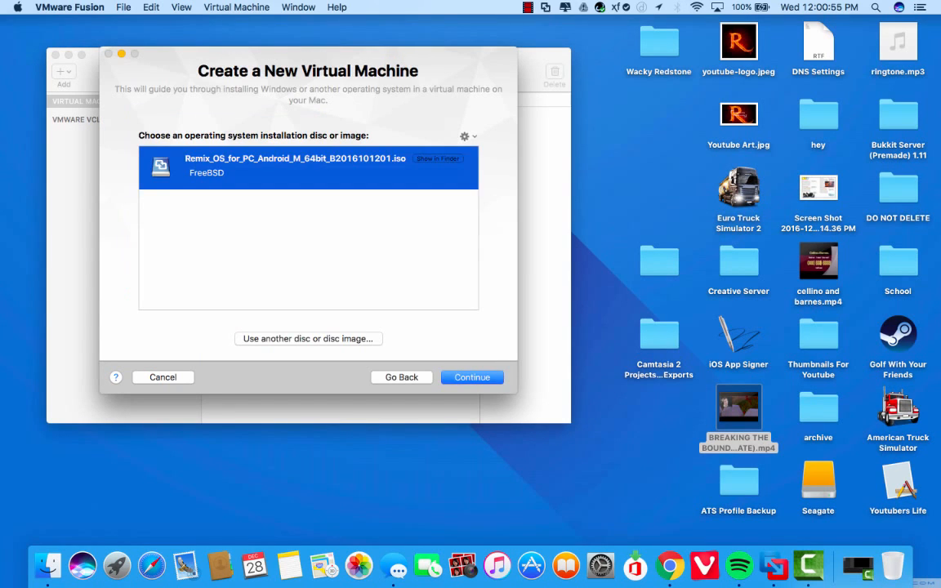
{"action": "left_click", "coordinate": [465, 136]}
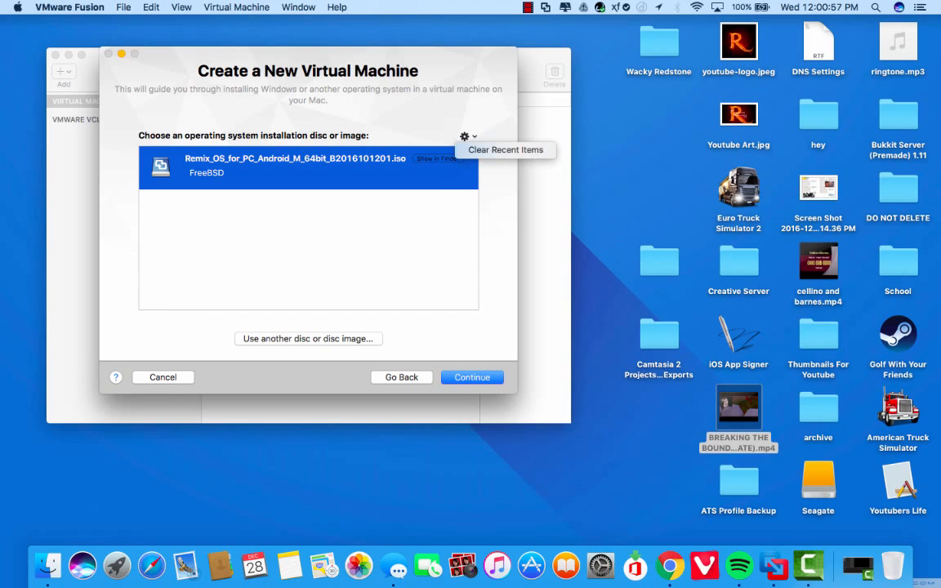
{"action": "left_click", "coordinate": [503, 150]}
{"action": "left_click", "coordinate": [308, 339]}
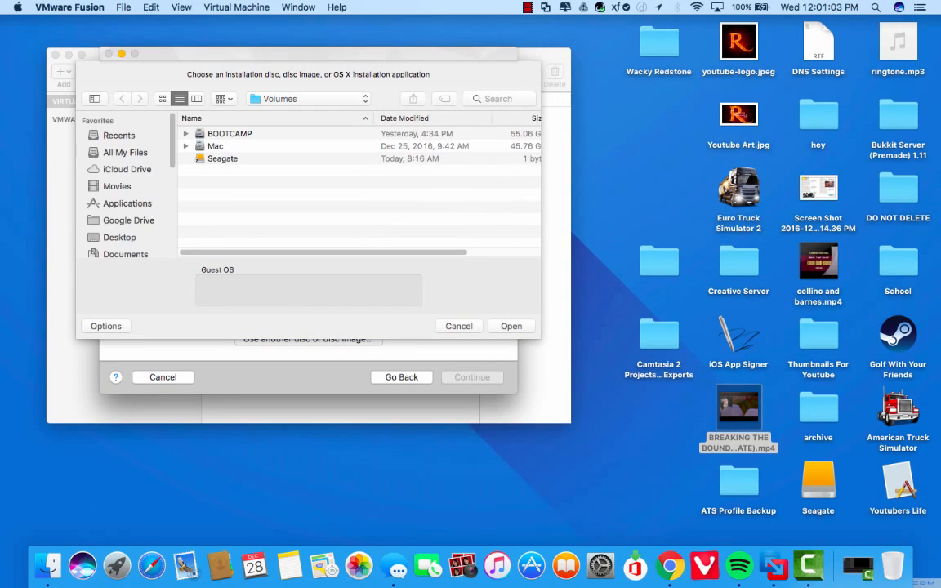
Pick ubuntu-16.10-desktop-amd64.iso from Seagate > Users > home > Documents as the installation image
{"action": "left_click", "coordinate": [216, 147]}
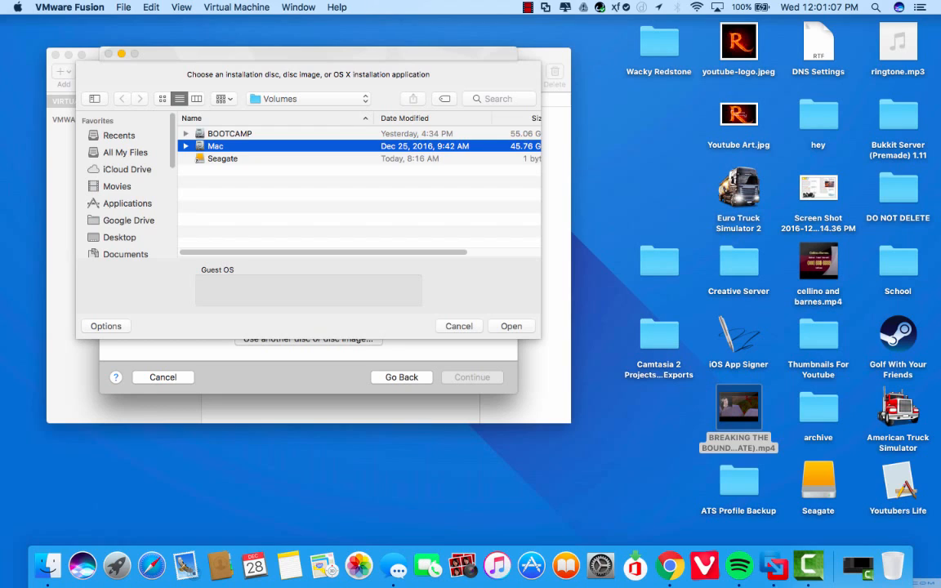
{"action": "left_click", "coordinate": [222, 159]}
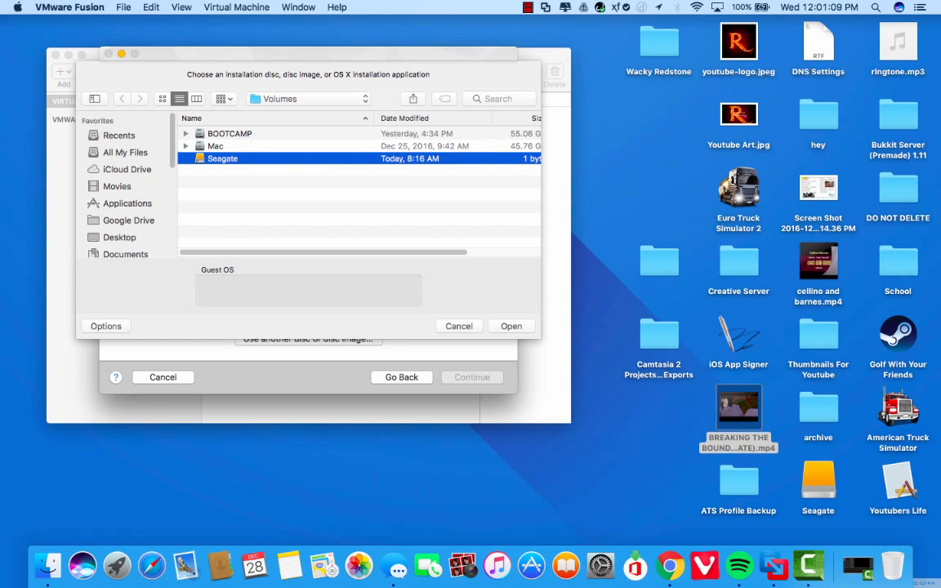
{"action": "double_click", "coordinate": [222, 159]}
{"action": "double_click", "coordinate": [219, 171]}
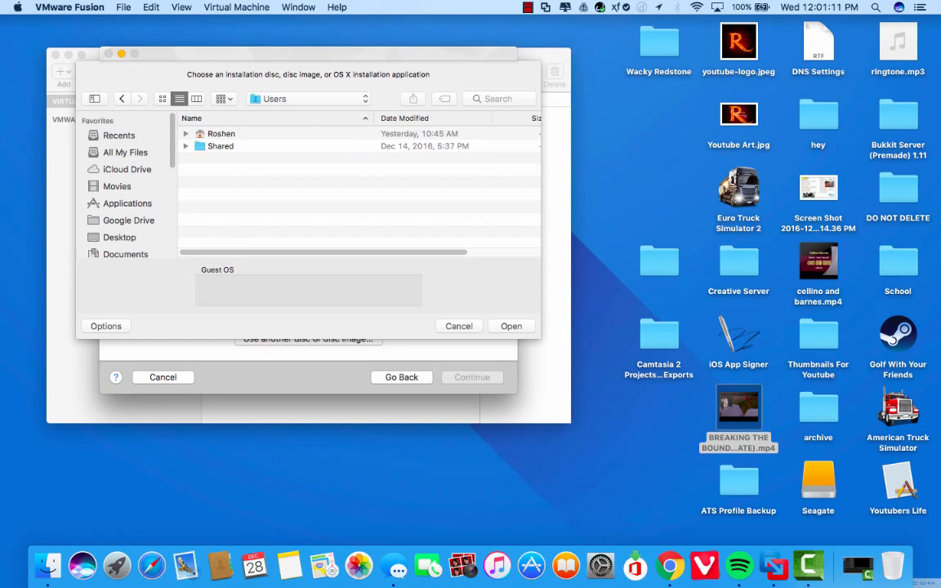
{"action": "double_click", "coordinate": [220, 134]}
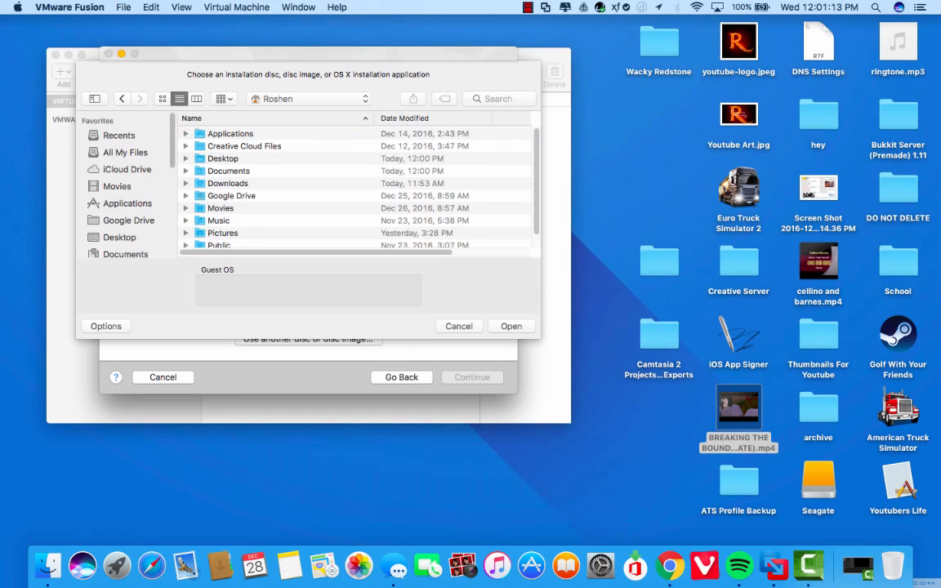
{"action": "scroll", "coordinate": [326, 188], "scroll_direction": "down", "scroll_amount": 2}
{"action": "double_click", "coordinate": [228, 153]}
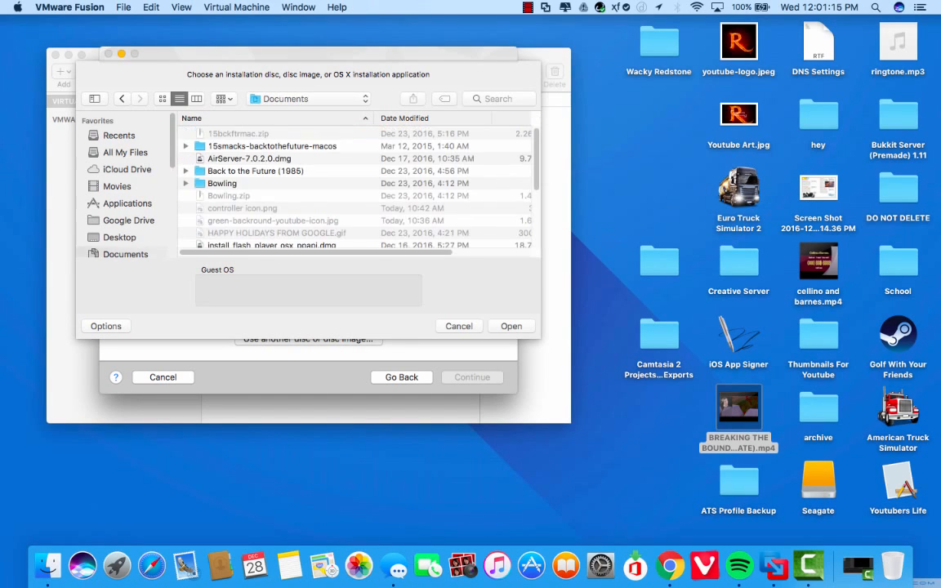
{"action": "scroll", "coordinate": [327, 188], "scroll_direction": "down", "scroll_amount": 2}
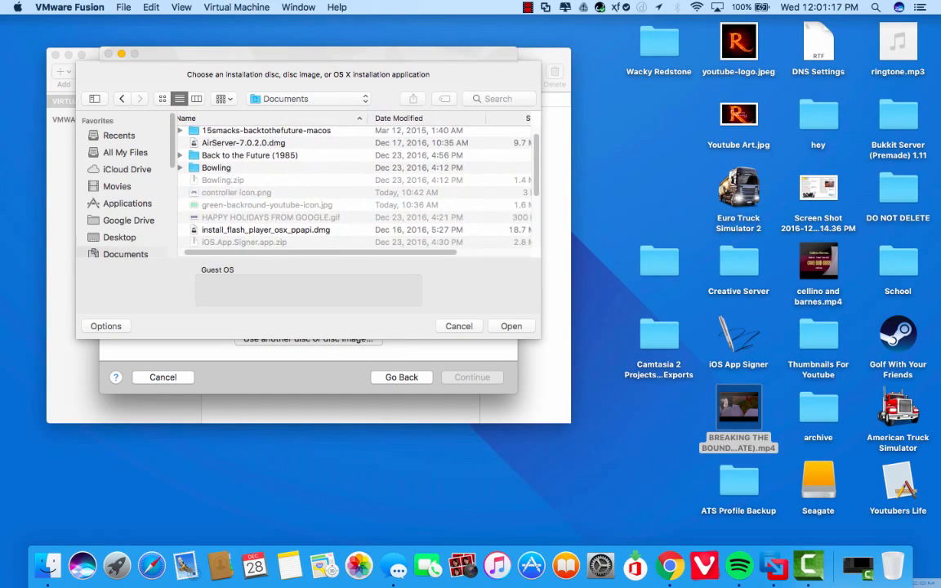
{"action": "scroll", "coordinate": [356, 188], "scroll_direction": "down", "scroll_amount": 10}
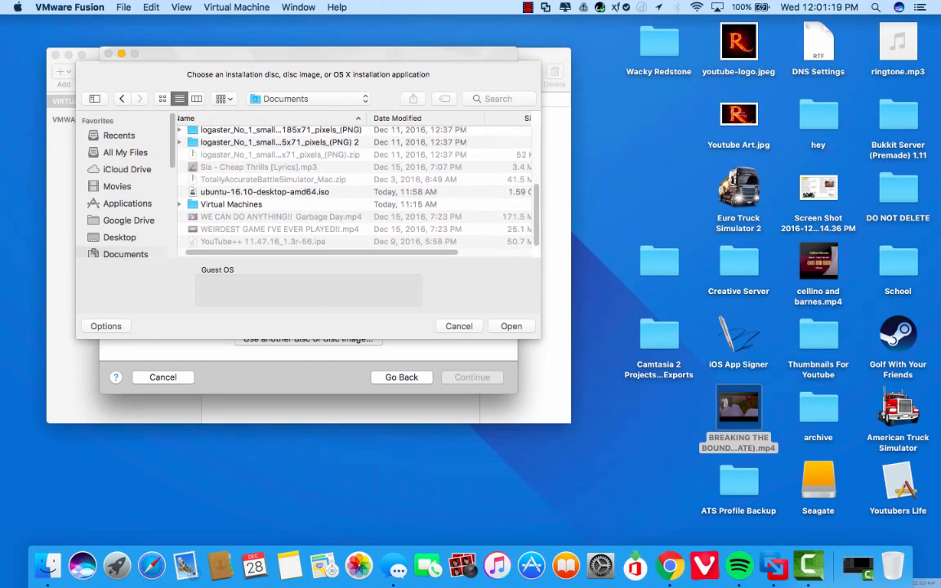
{"action": "left_click", "coordinate": [265, 192]}
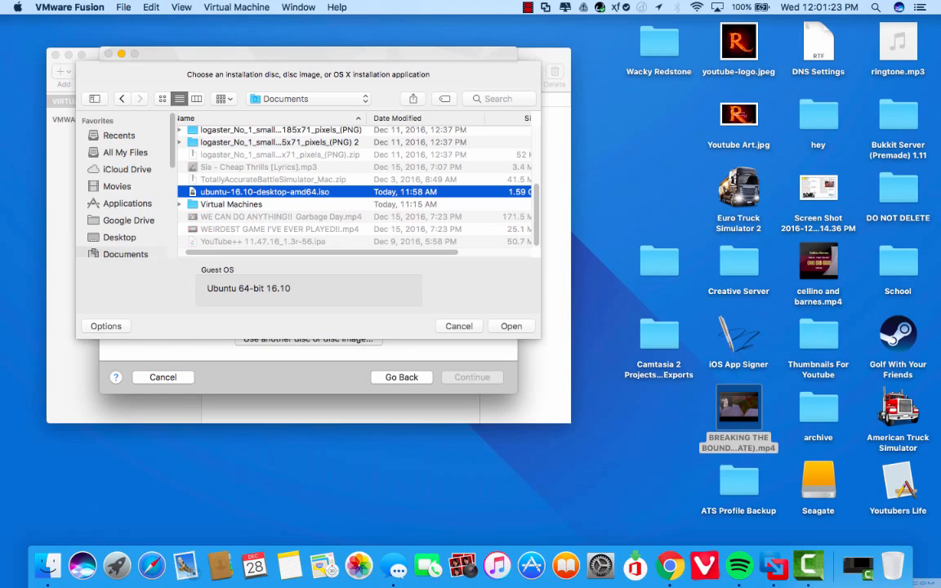
{"action": "key", "text": "Return"}
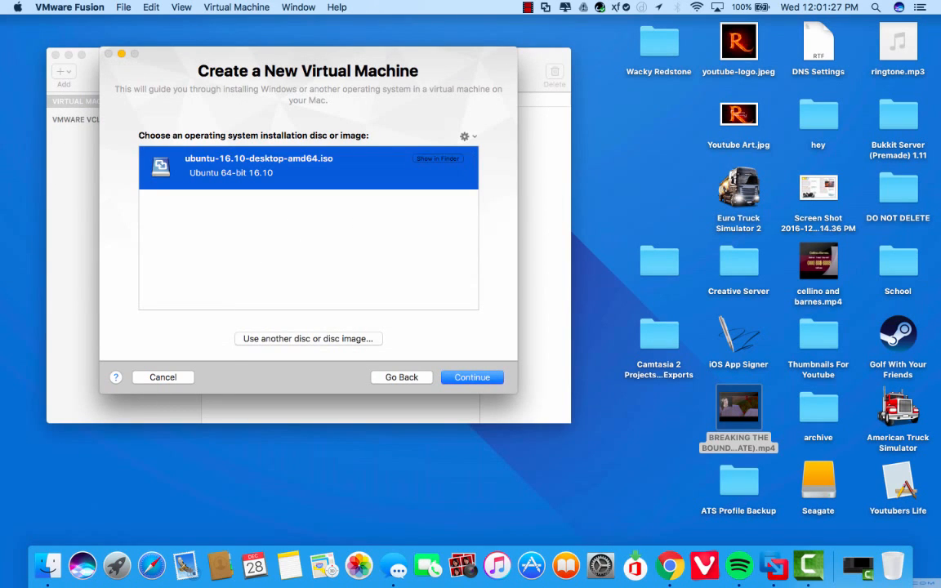
Move past the image choice, uncheck Use Easy Install, and continue toward the finish summary
{"action": "key", "text": "Return"}
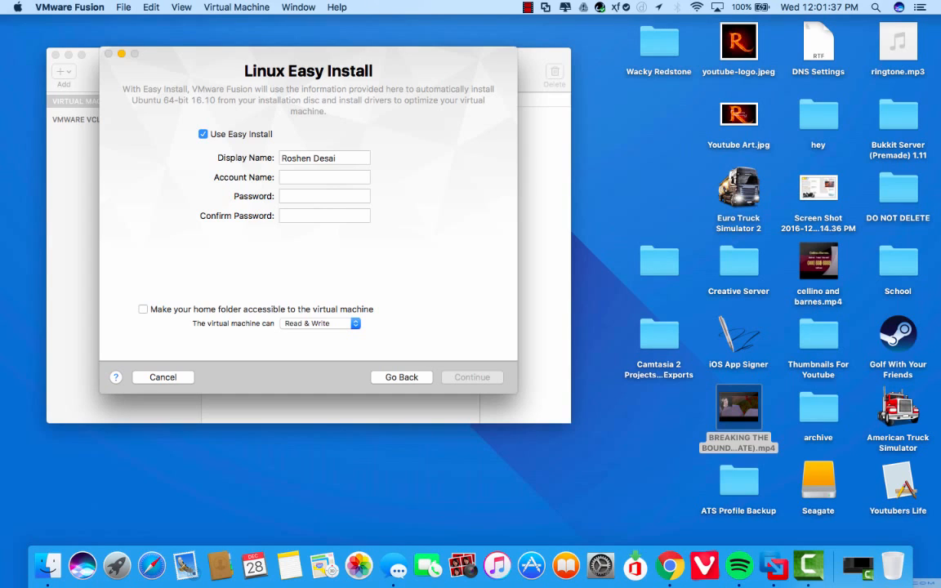
{"action": "left_click", "coordinate": [204, 134]}
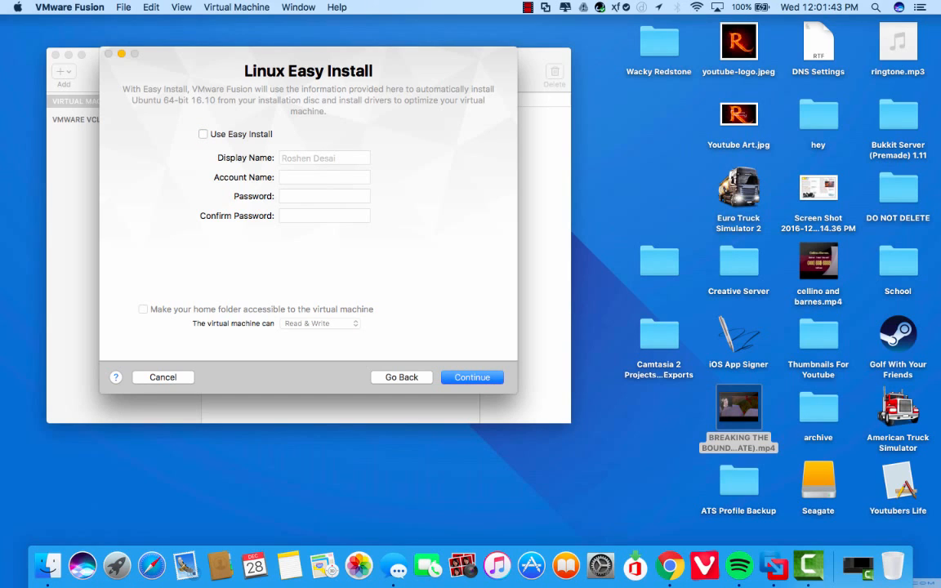
{"action": "key", "text": "Return"}
{"action": "key", "text": "Return"}
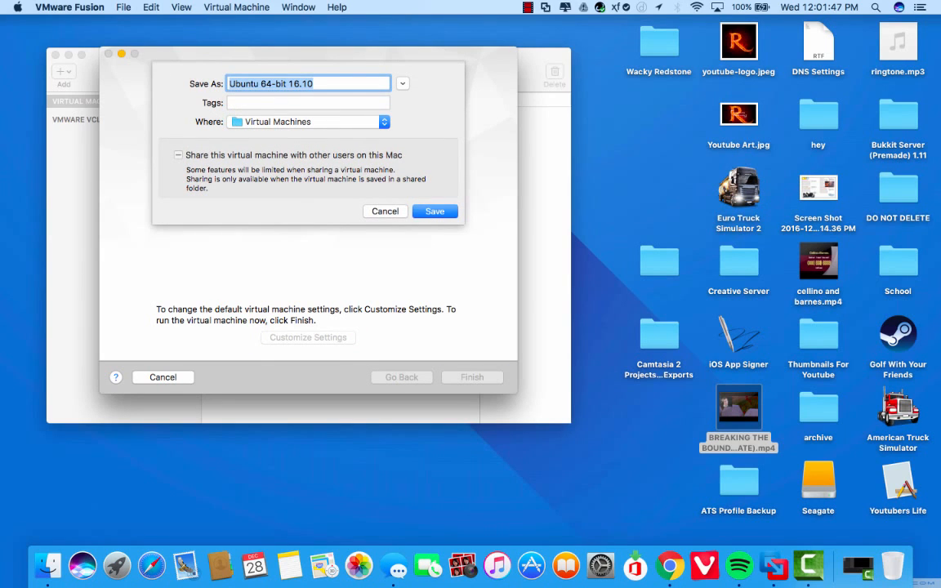
Save the machine as 'Ubuntu 64-bit 16.10' and resize its SCSI hard disk to 50 GB
{"action": "left_click", "coordinate": [314, 83]}
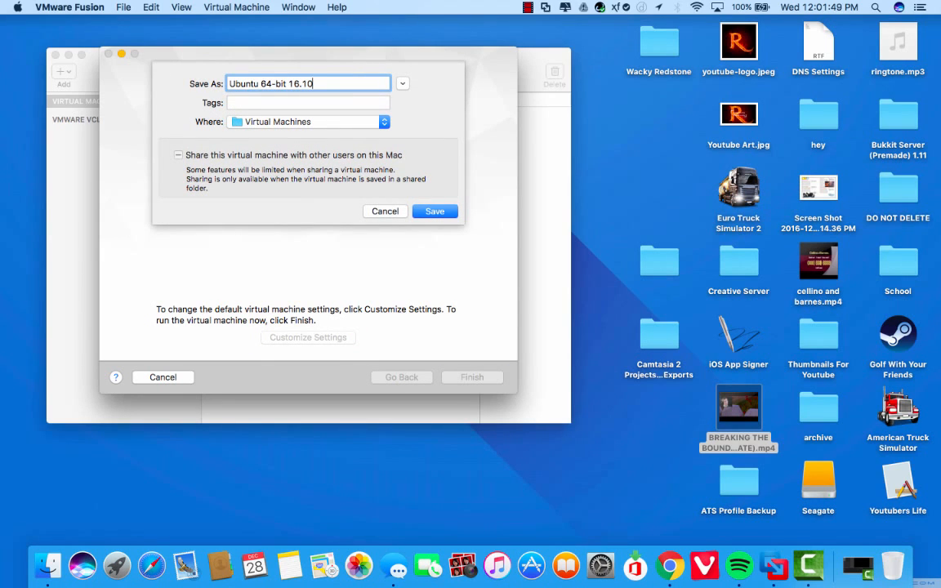
{"action": "key", "text": "Return"}
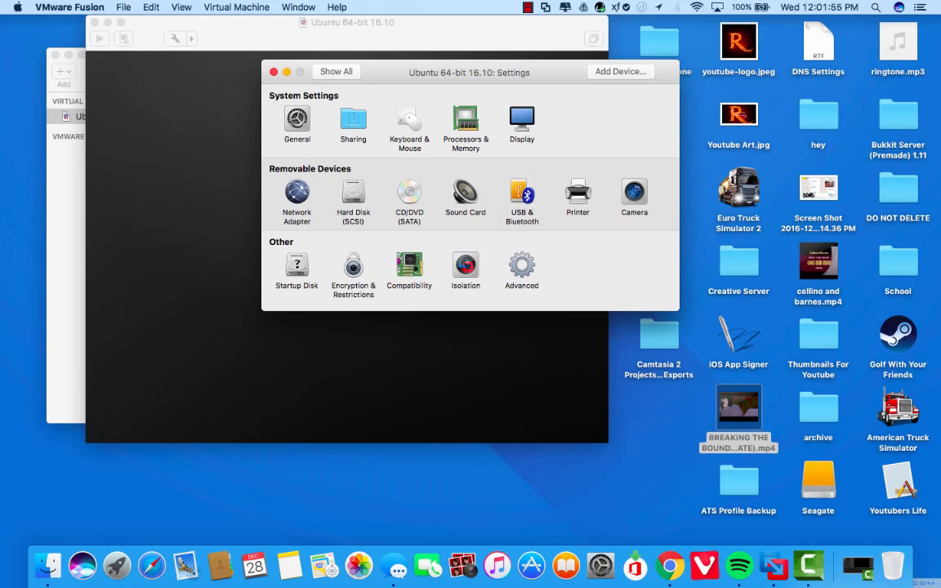
{"action": "left_click", "coordinate": [353, 195]}
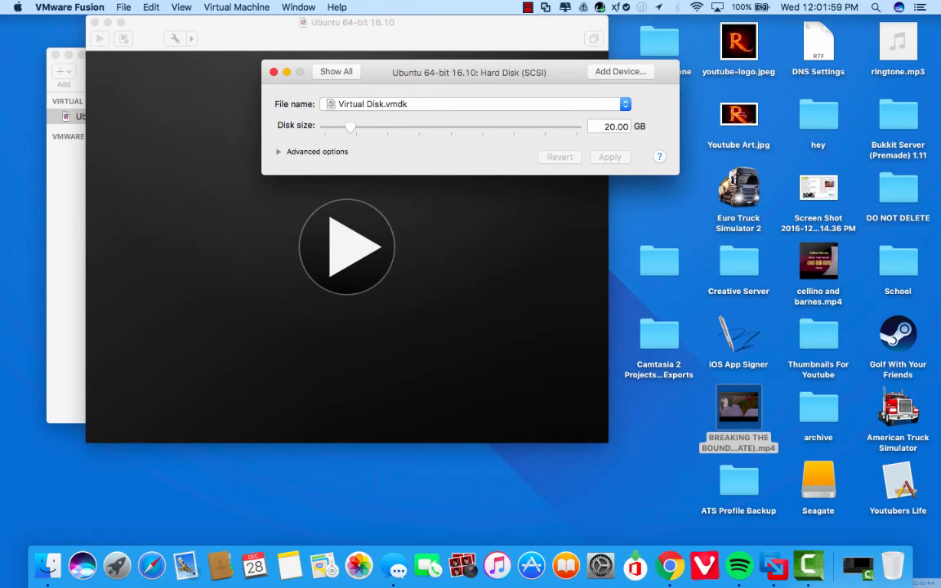
{"action": "left_click_drag", "start_coordinate": [350, 127], "coordinate": [388, 127]}
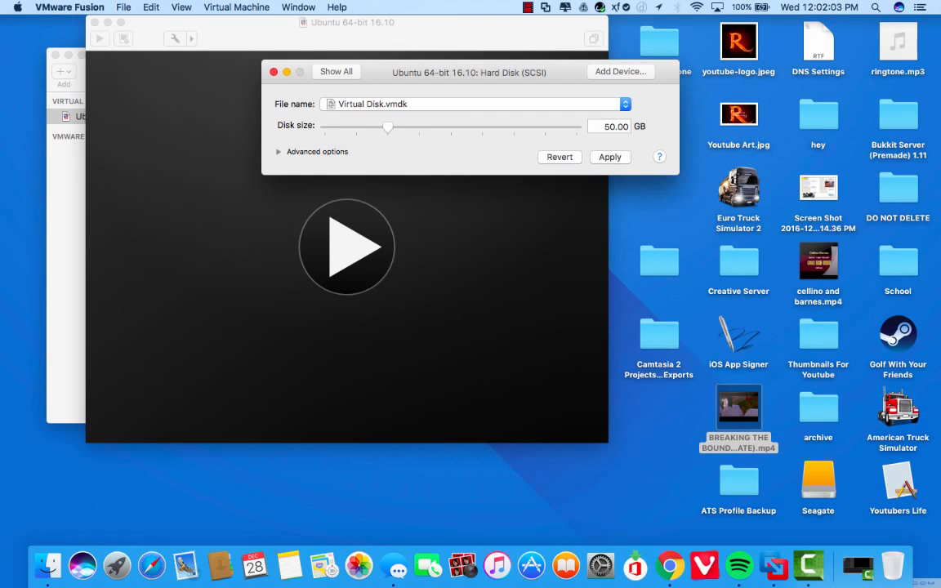
{"action": "left_click", "coordinate": [609, 156]}
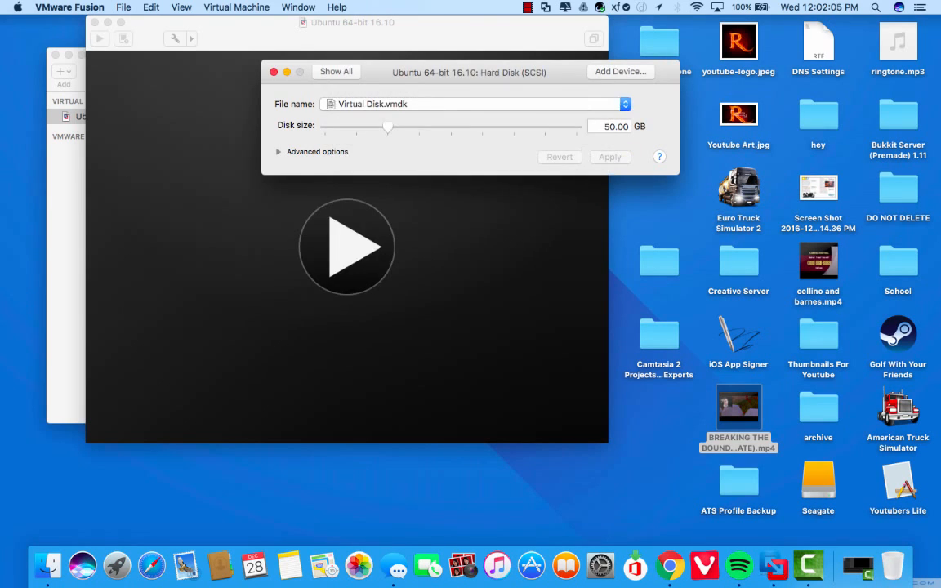
{"action": "left_click", "coordinate": [274, 72]}
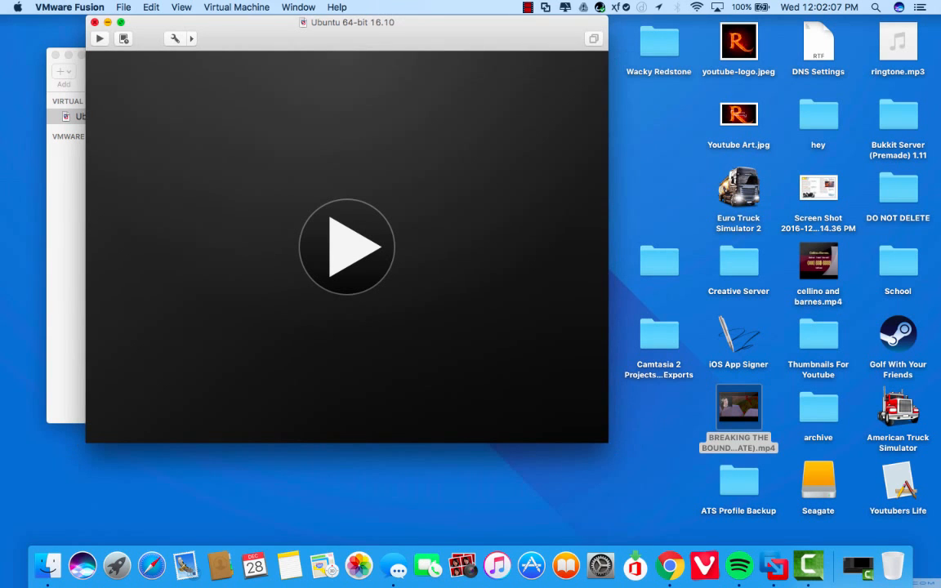
Switch the Ubuntu 64-bit 16.10 window to full screen and power on the virtual machine
{"action": "left_click", "coordinate": [120, 22]}
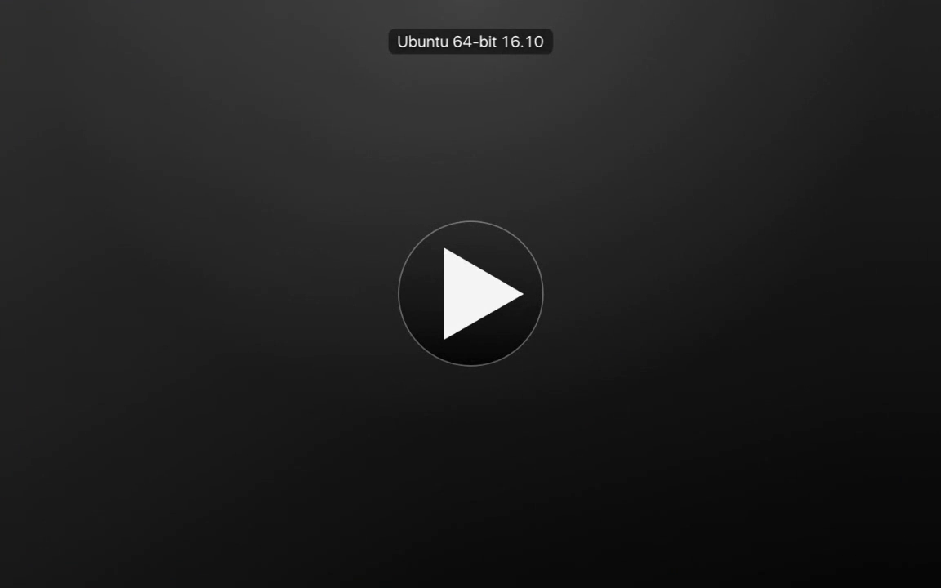
{"action": "left_click", "coordinate": [470, 294]}
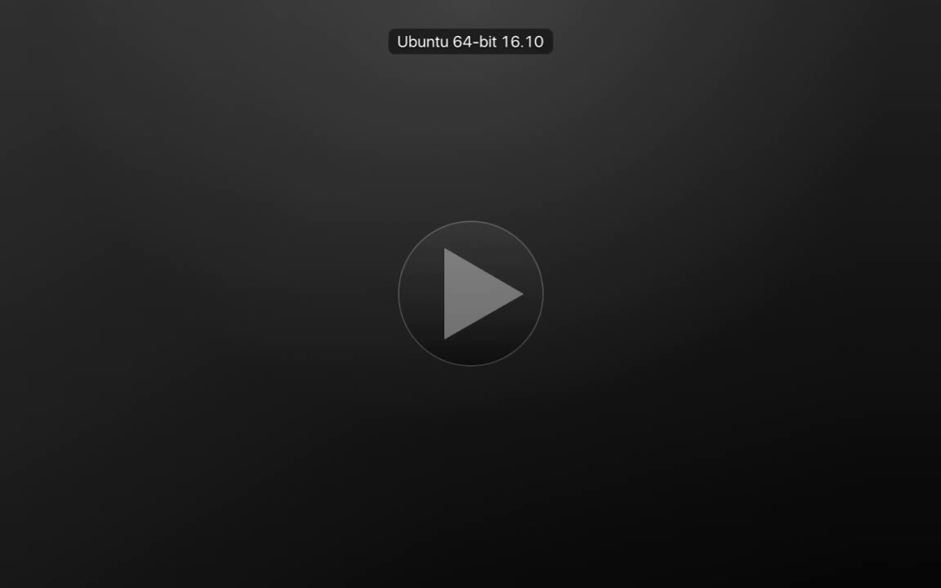
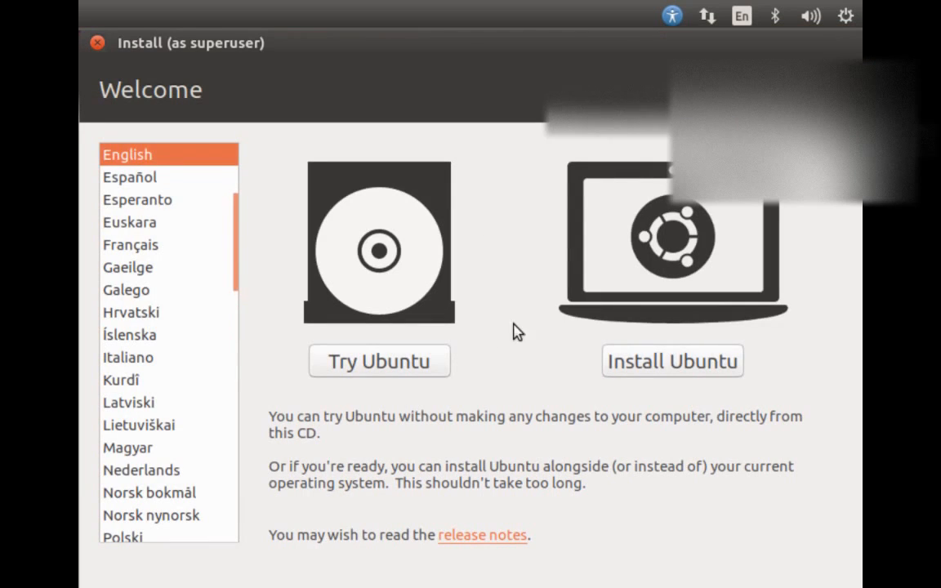
Choose Install Ubuntu and continue without updates or third-party software
{"action": "left_click", "coordinate": [658, 369]}
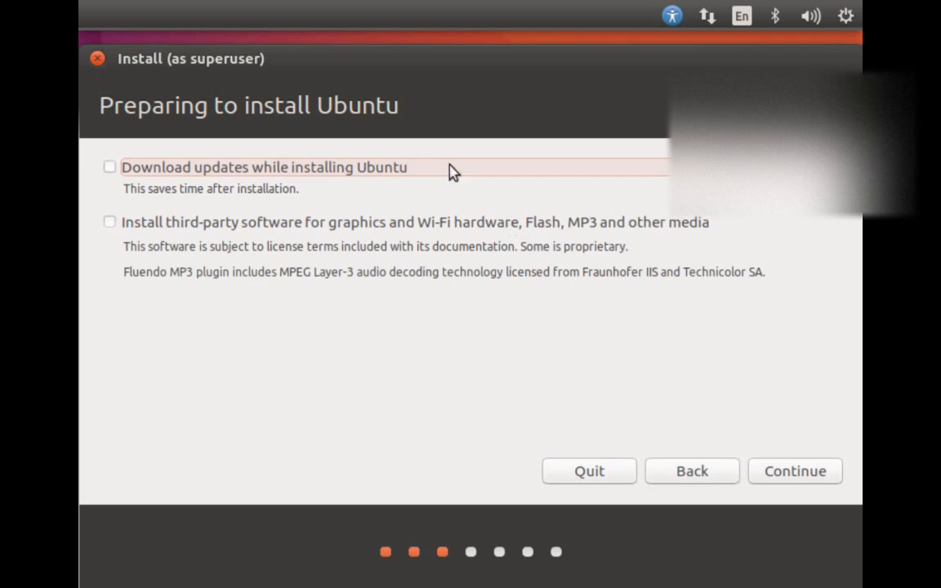
{"action": "left_click", "coordinate": [767, 468]}
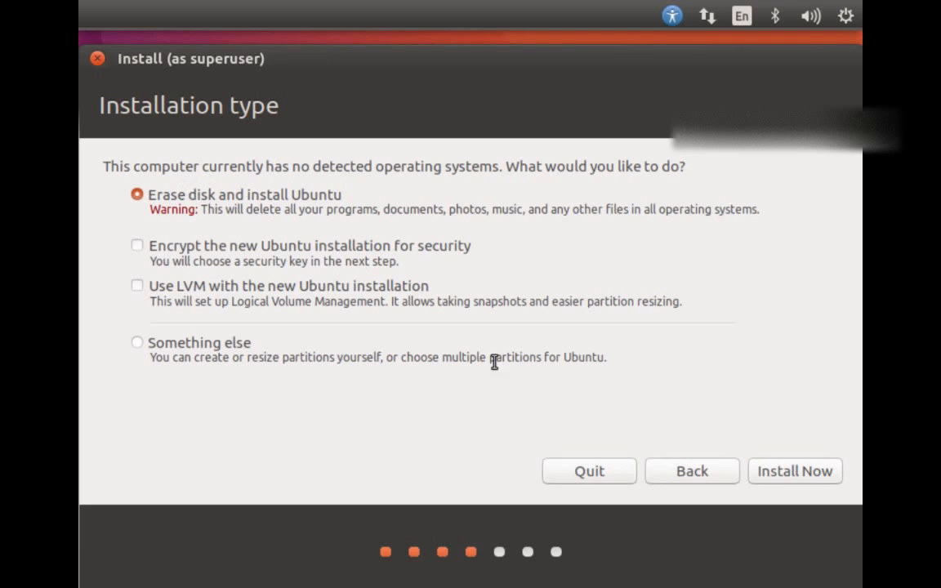
Install Now with Erase disk and confirm writing the partition changes to disk
{"action": "left_click", "coordinate": [763, 481]}
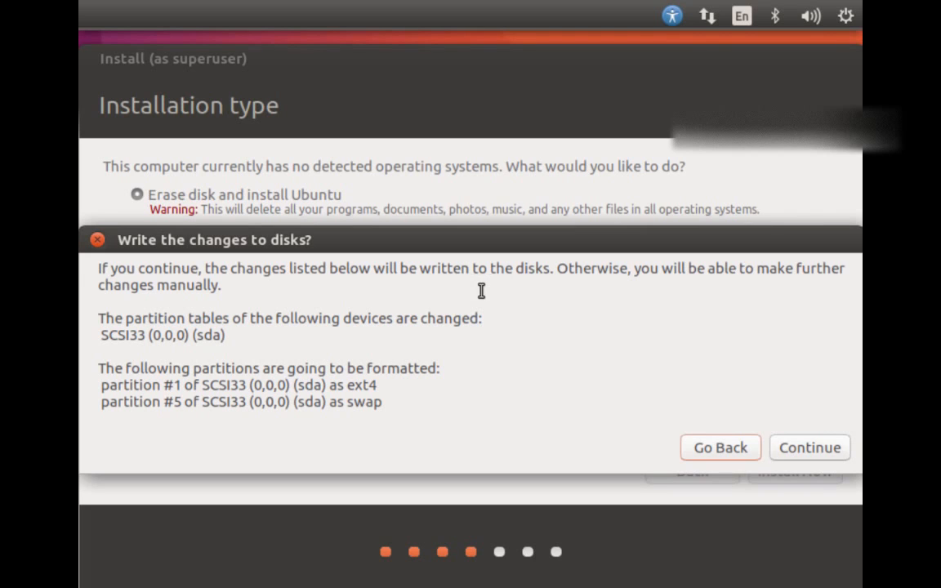
{"action": "left_click_drag", "start_coordinate": [105, 330], "coordinate": [201, 345]}
{"action": "left_click", "coordinate": [99, 337]}
{"action": "left_click_drag", "start_coordinate": [99, 337], "coordinate": [194, 346]}
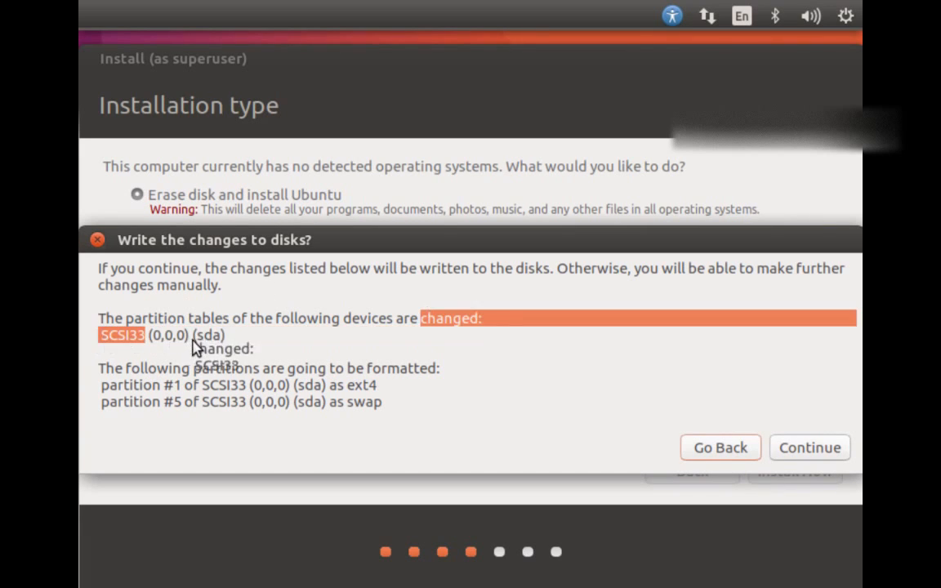
{"action": "left_click", "coordinate": [214, 338]}
{"action": "double_click", "coordinate": [231, 341]}
{"action": "left_click", "coordinate": [232, 341]}
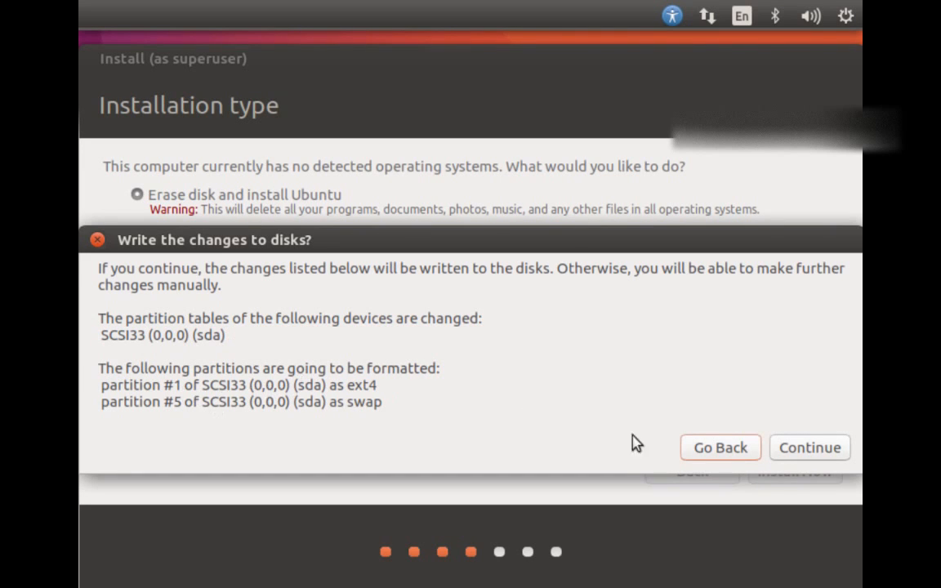
{"action": "left_click", "coordinate": [786, 451]}
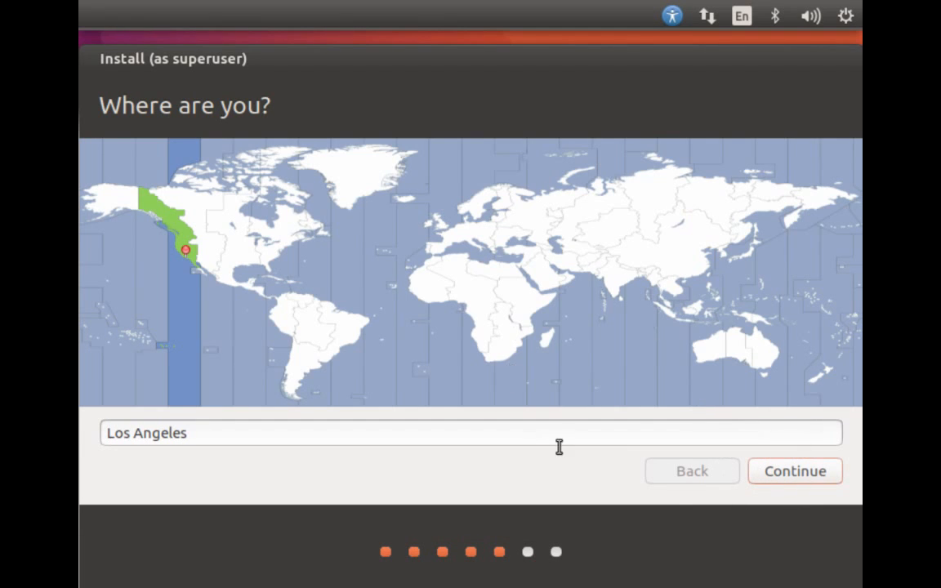
Accept Los Angeles and test the English (US) keyboard layout by typing 'bv'
{"action": "key", "text": "Return"}
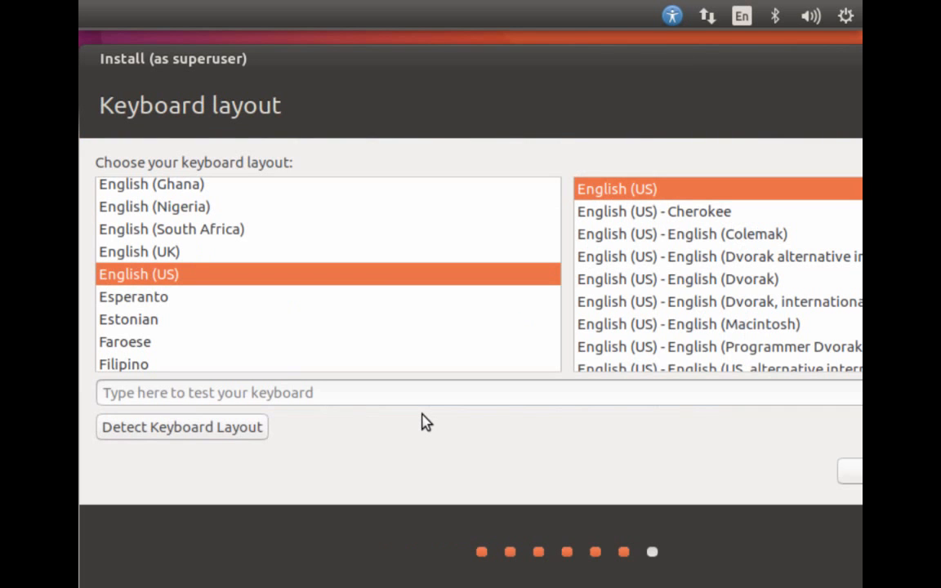
{"action": "left_click", "coordinate": [727, 391]}
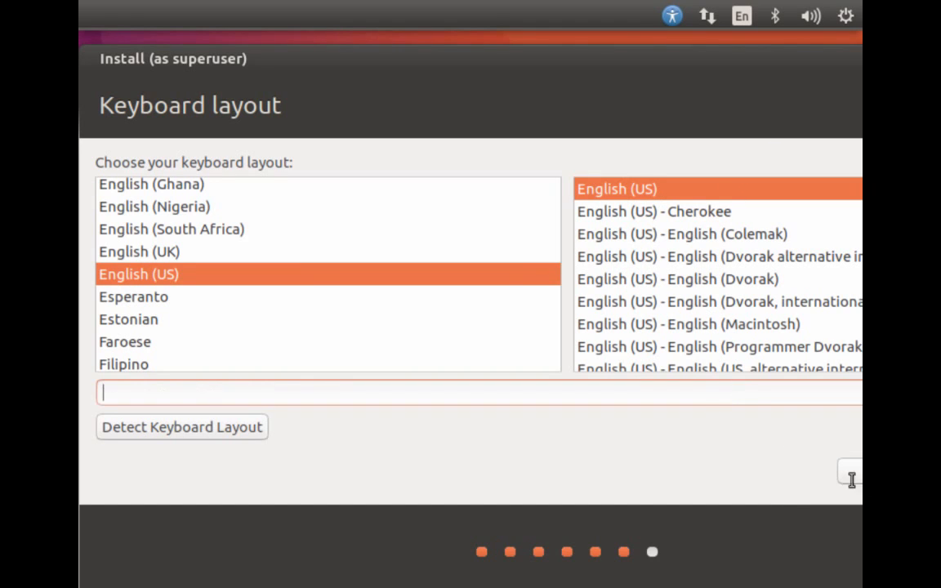
{"action": "type", "text": "bv"}
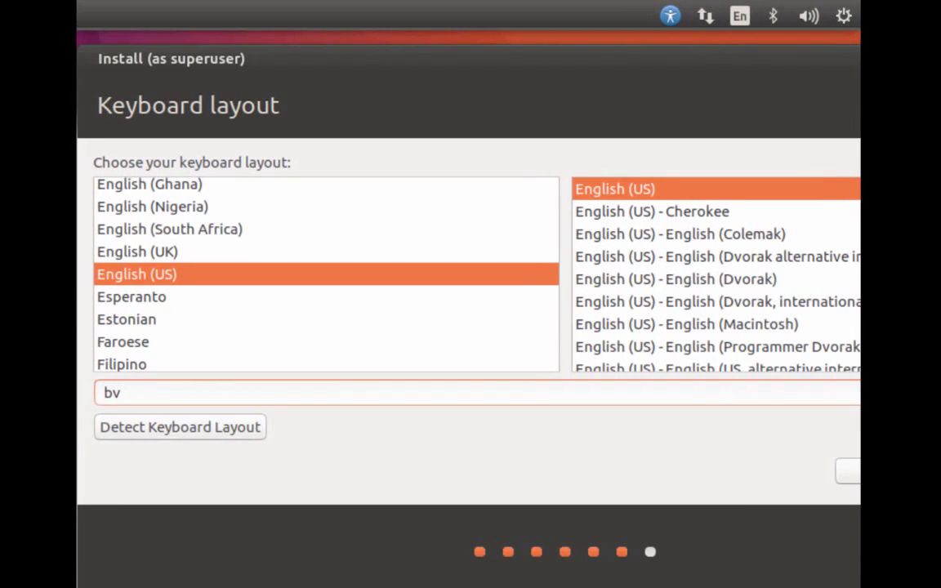
{"action": "left_click", "coordinate": [853, 470]}
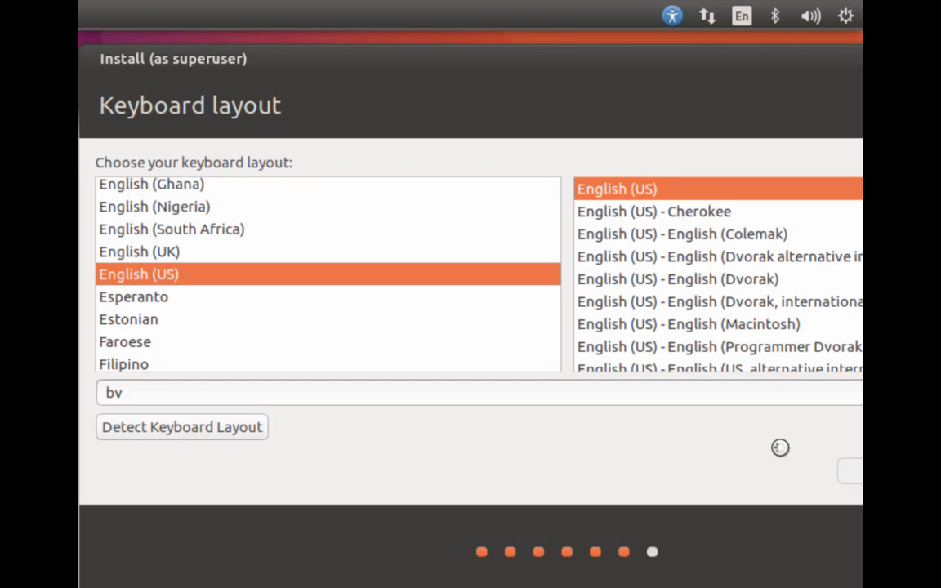
Return to the time zone map, try Kerguelen, then set Los Angeles again
{"action": "left_click", "coordinate": [857, 474]}
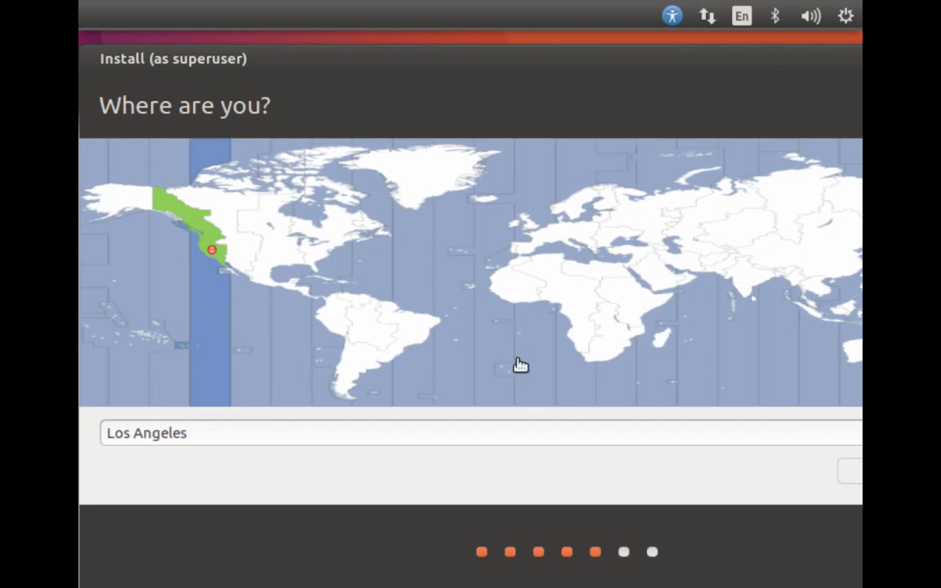
{"action": "left_click", "coordinate": [731, 399]}
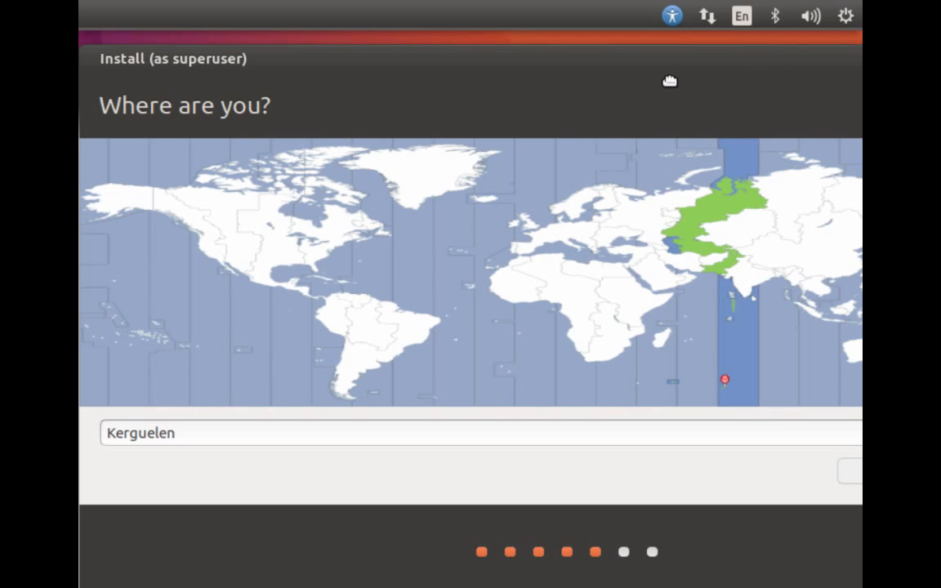
{"action": "left_click_drag", "start_coordinate": [674, 91], "coordinate": [267, 448]}
{"action": "left_click_drag", "start_coordinate": [341, 342], "coordinate": [299, 247]}
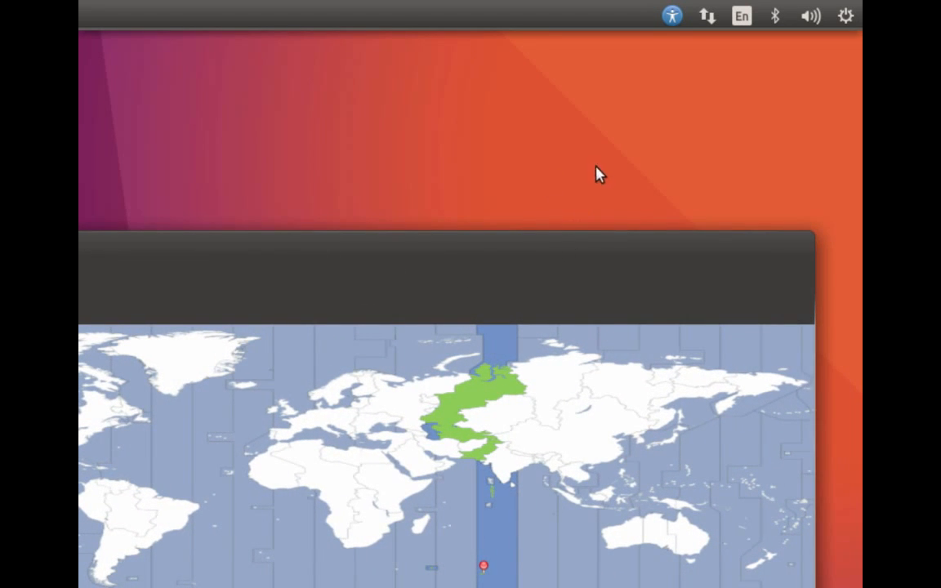
{"action": "left_click_drag", "start_coordinate": [483, 225], "coordinate": [585, 107]}
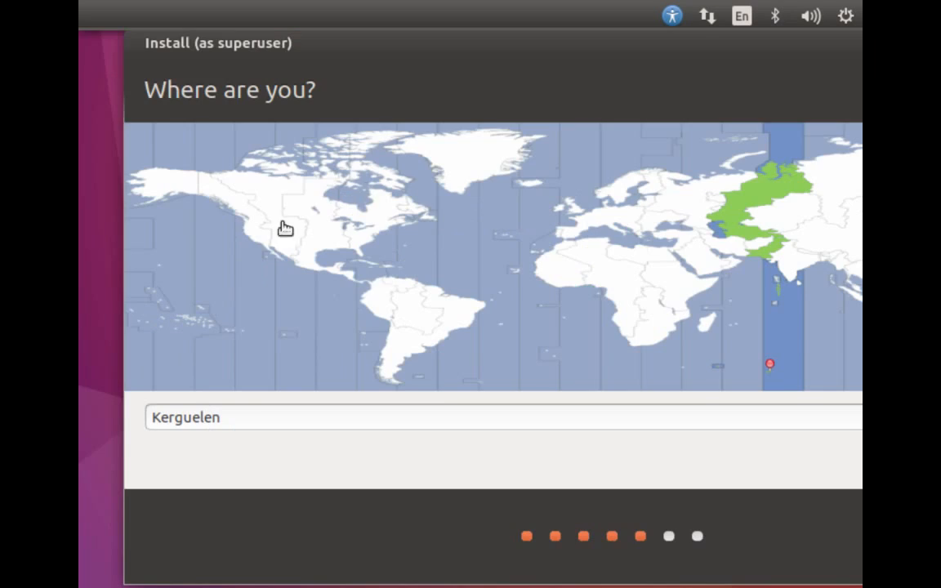
{"action": "left_click_drag", "start_coordinate": [348, 106], "coordinate": [517, 56]}
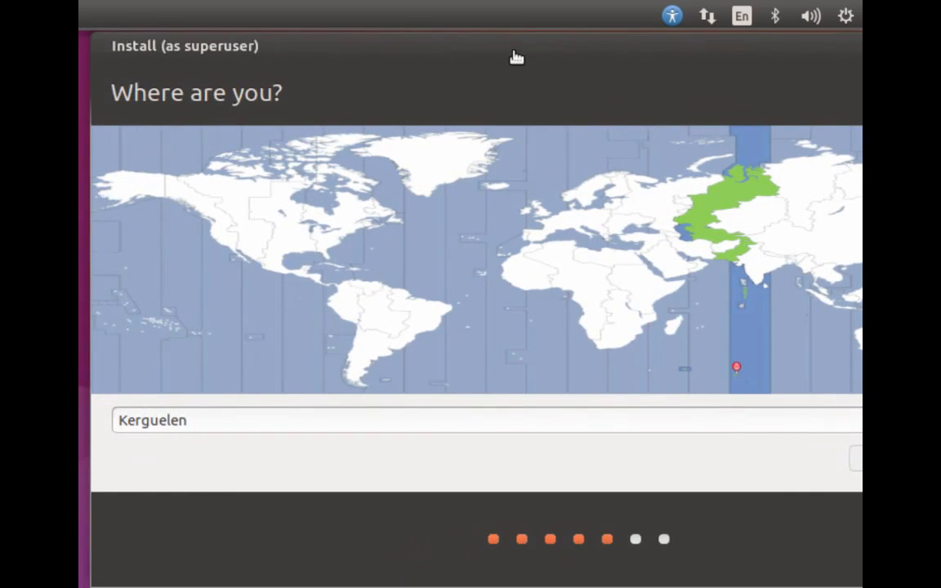
{"action": "left_click", "coordinate": [225, 243]}
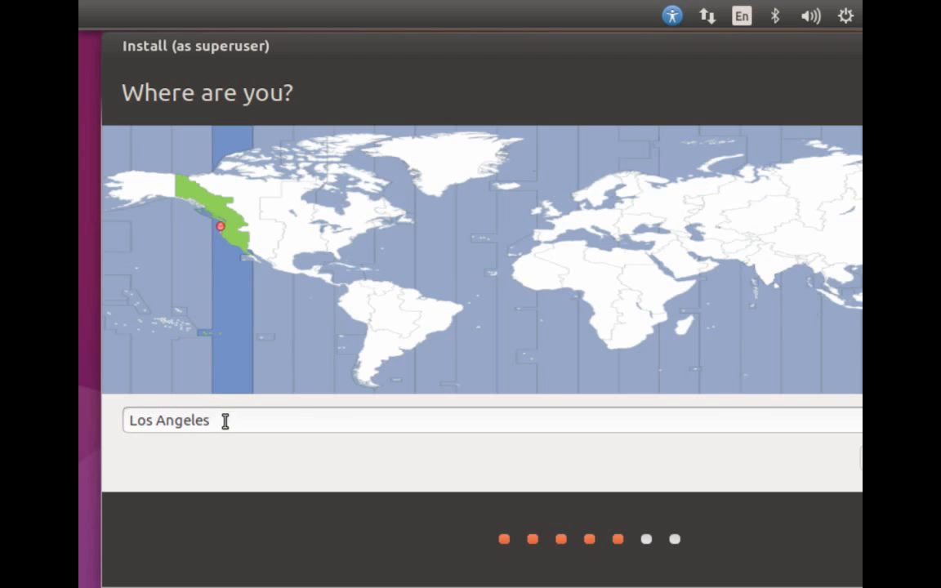
Shift the installer window into view and accept Los Angeles and English (US)
{"action": "left_click_drag", "start_coordinate": [426, 36], "coordinate": [436, 59]}
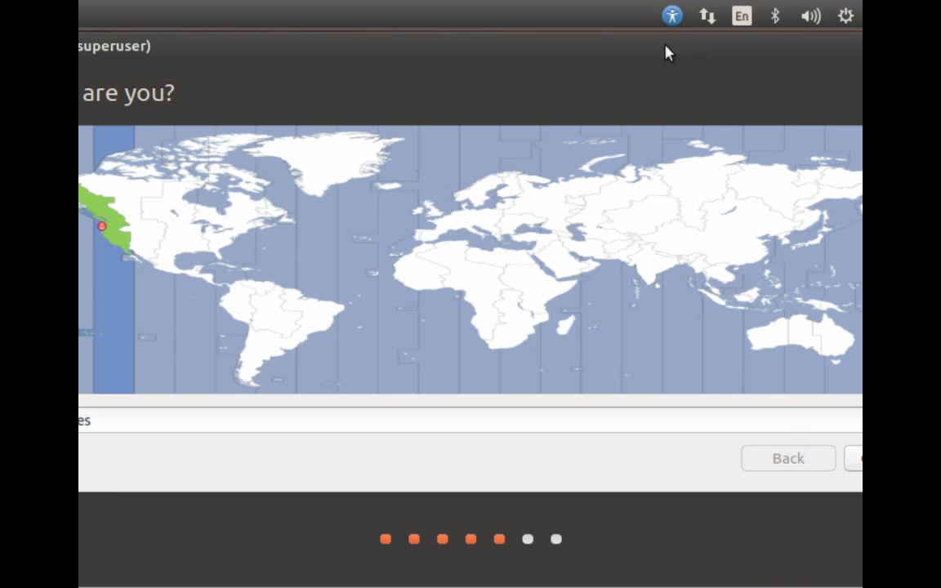
{"action": "left_click_drag", "start_coordinate": [662, 72], "coordinate": [609, 57]}
{"action": "left_click", "coordinate": [801, 459]}
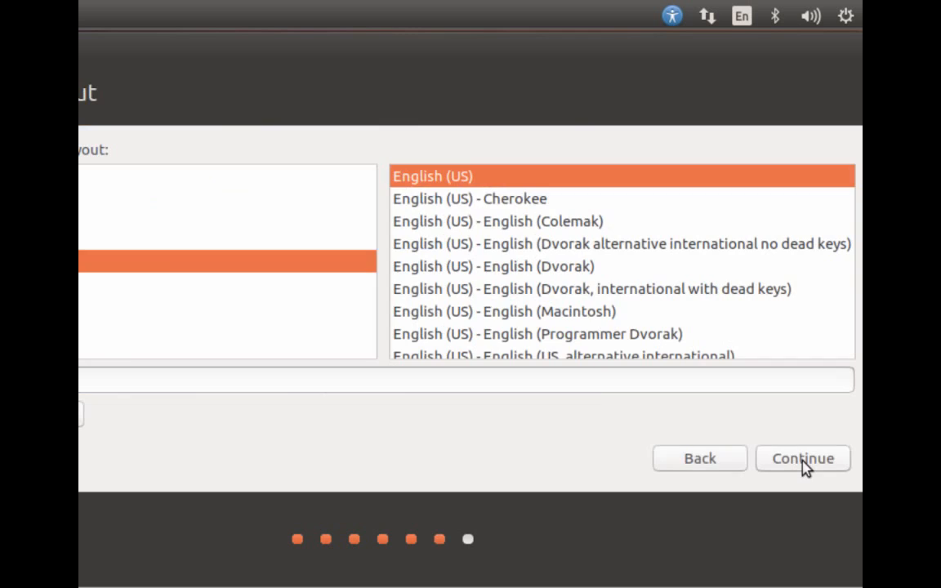
{"action": "left_click", "coordinate": [784, 464]}
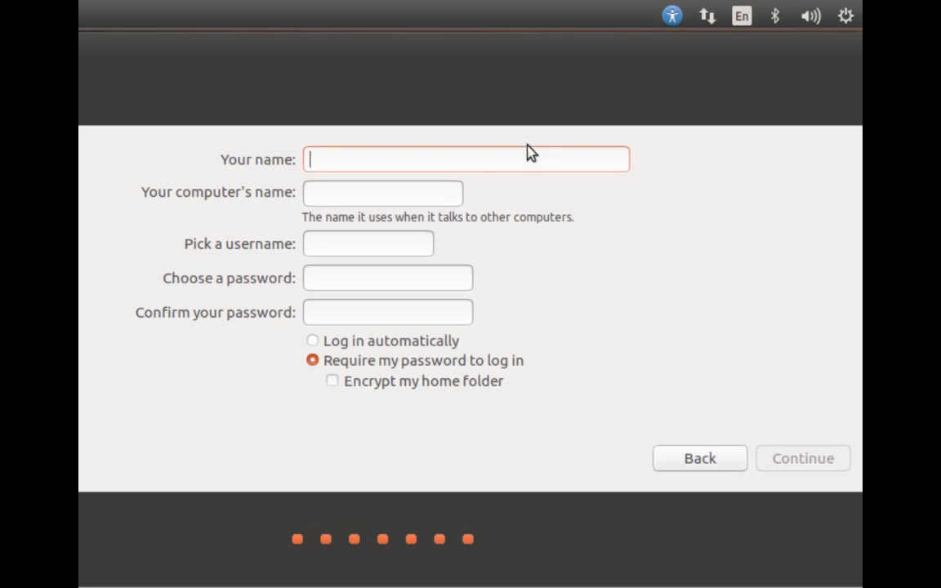
Enter the user's full name and keep the derived username starting with a lower-case letter
{"action": "type", "text": "R"}
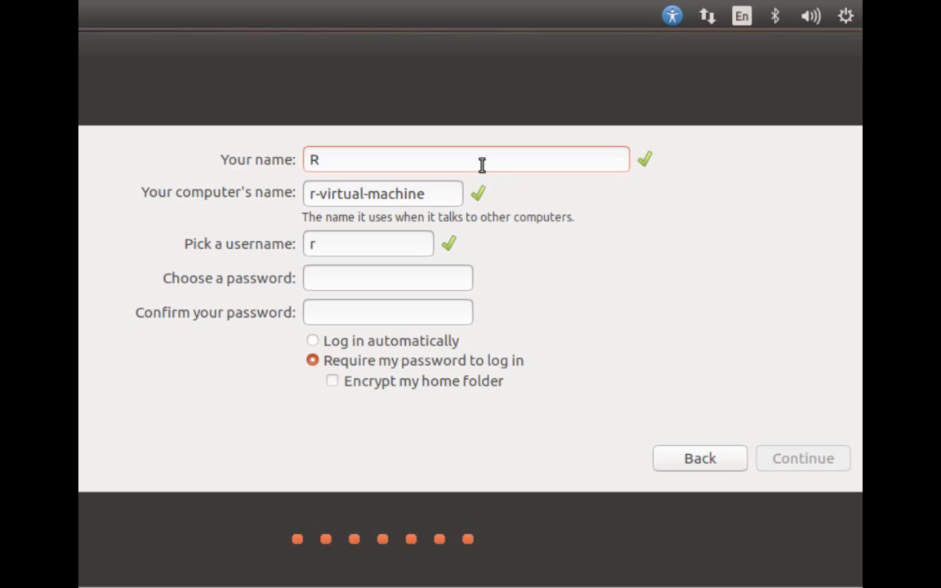
{"action": "type", "text": "oshe"}
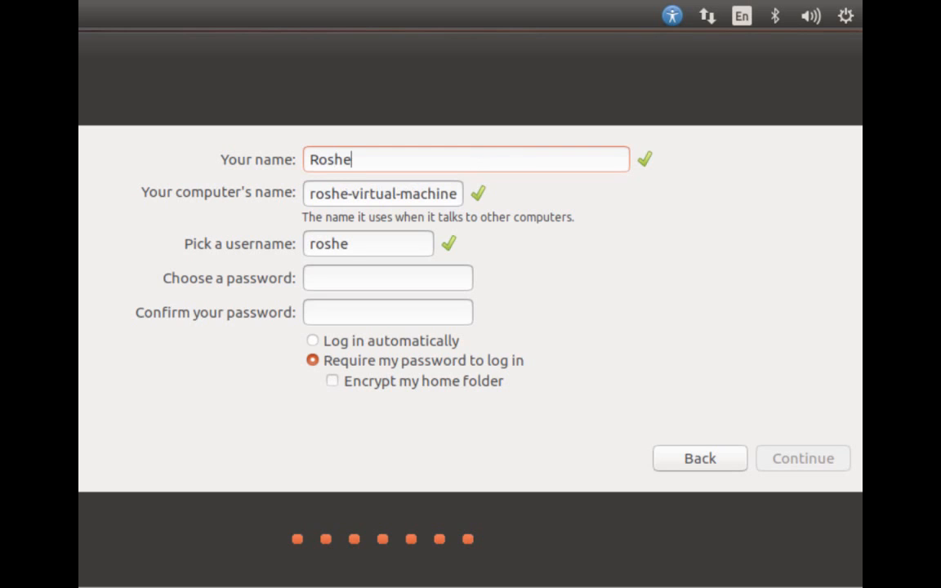
{"action": "type", "text": "n "}
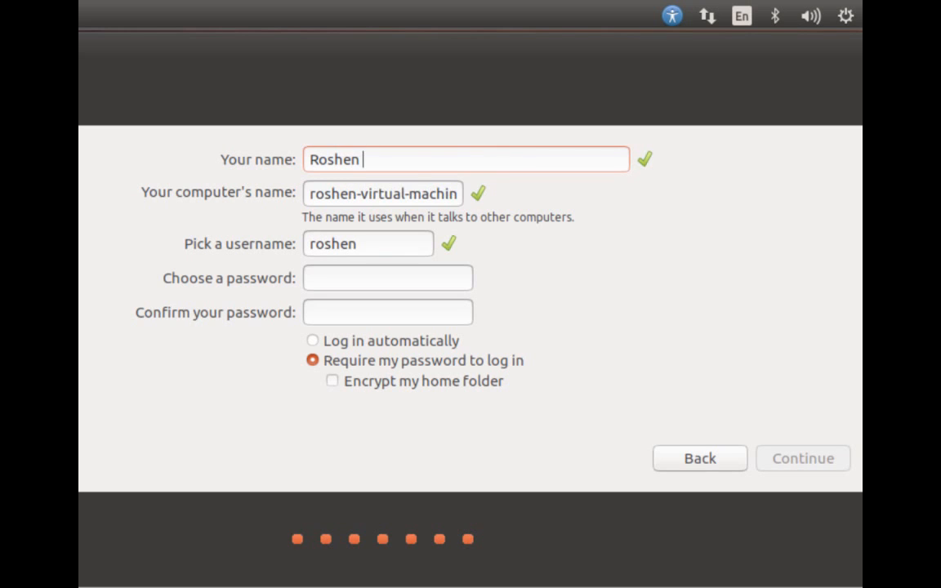
{"action": "type", "text": "Desai"}
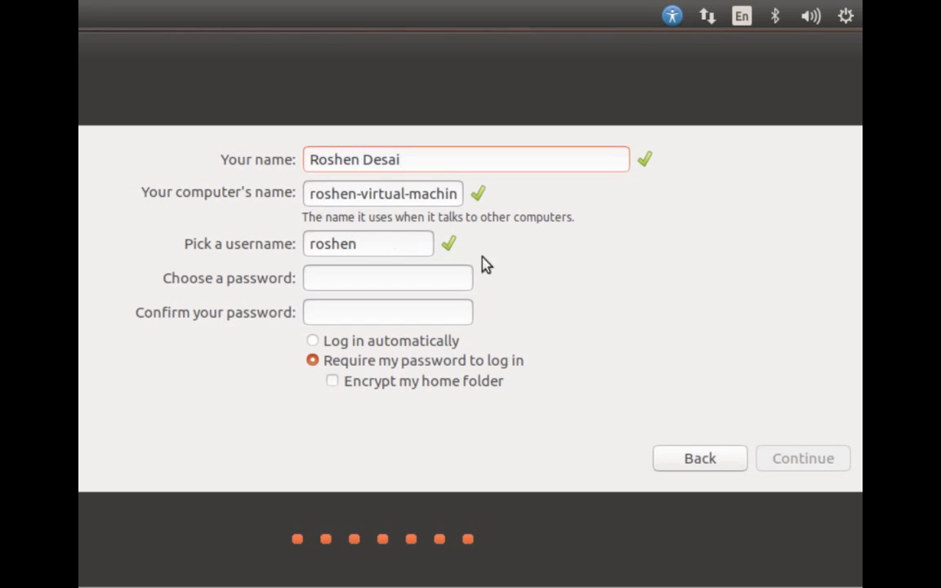
{"action": "left_click", "coordinate": [314, 247]}
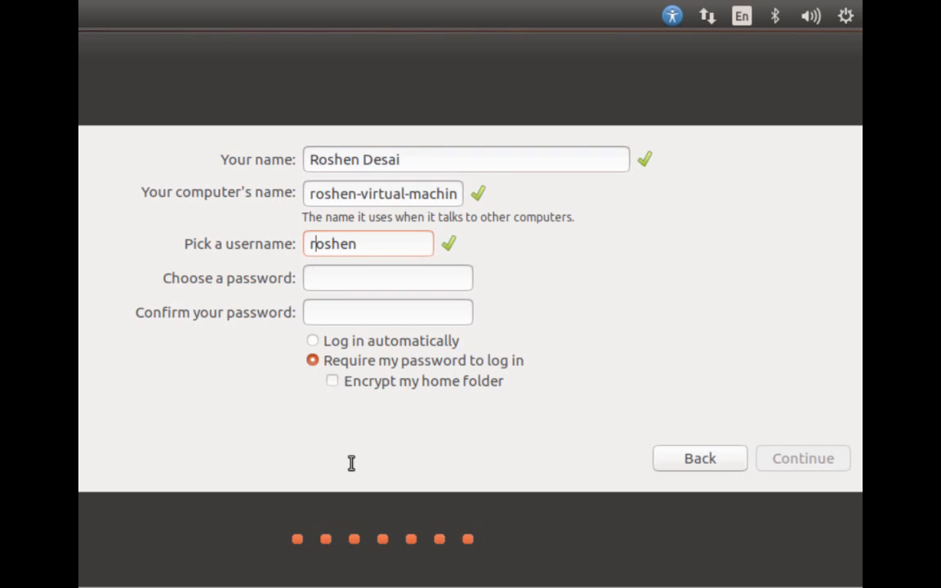
{"action": "key", "text": "BackSpace"}
{"action": "type", "text": "R"}
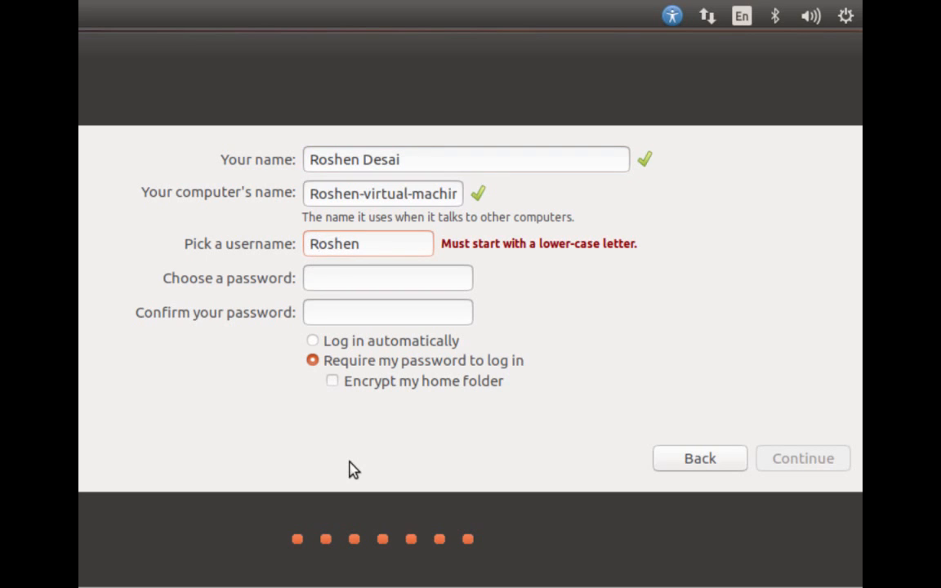
{"action": "key", "text": "BackSpace"}
{"action": "type", "text": "r"}
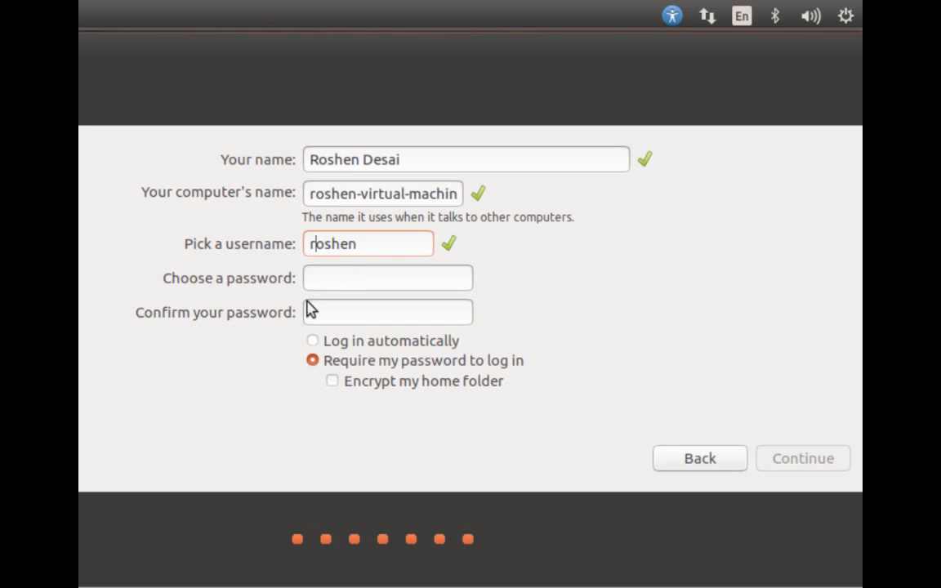
Enter and confirm the account password, then submit the account details to start installing
{"action": "left_click", "coordinate": [356, 278]}
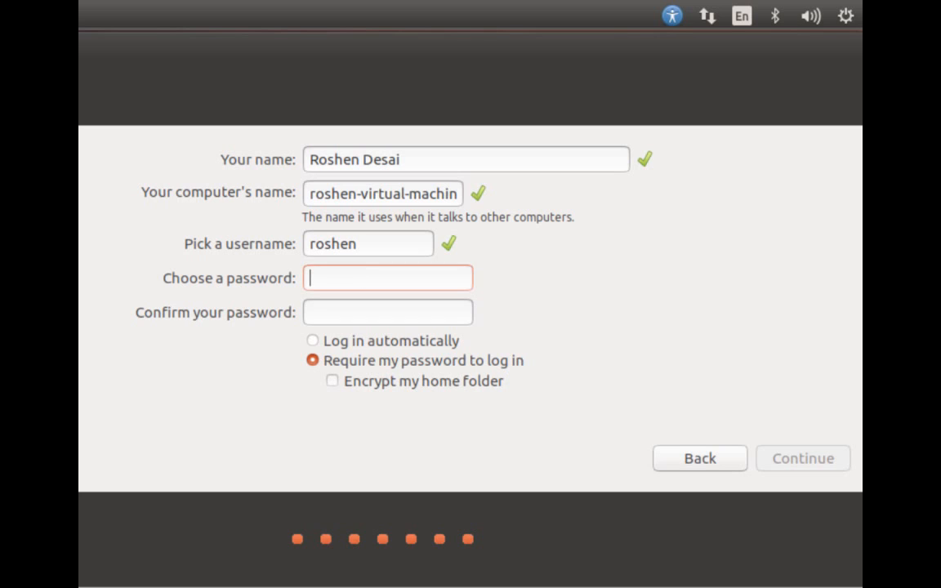
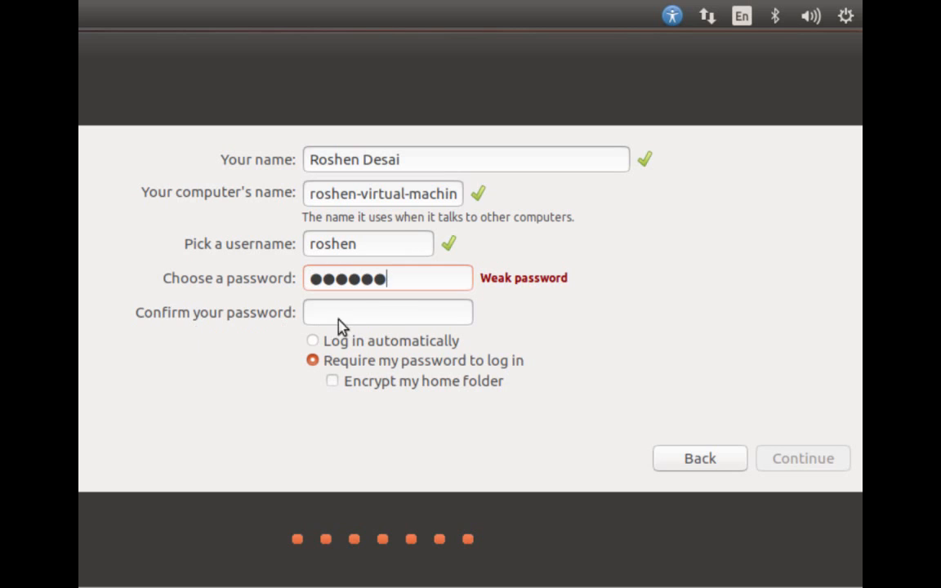
{"action": "left_click", "coordinate": [361, 316]}
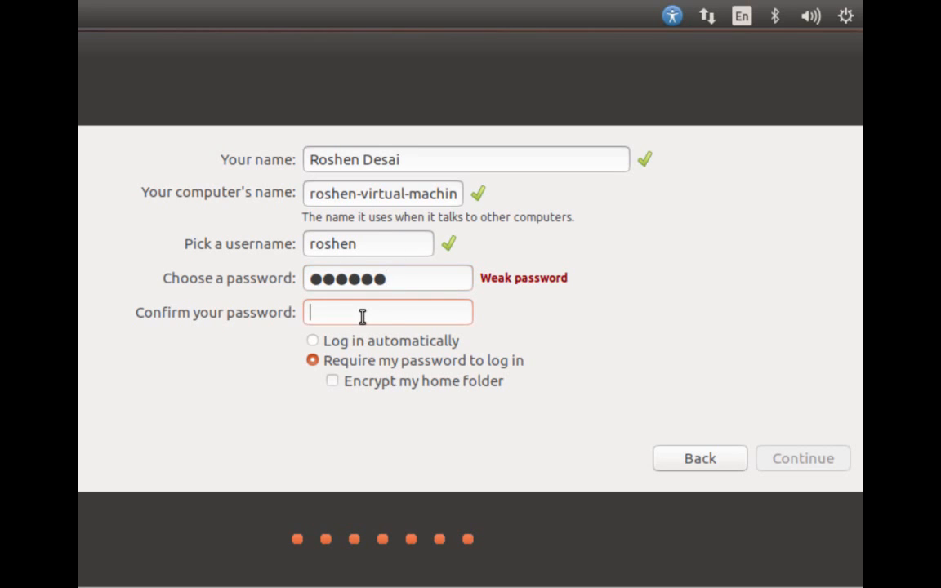
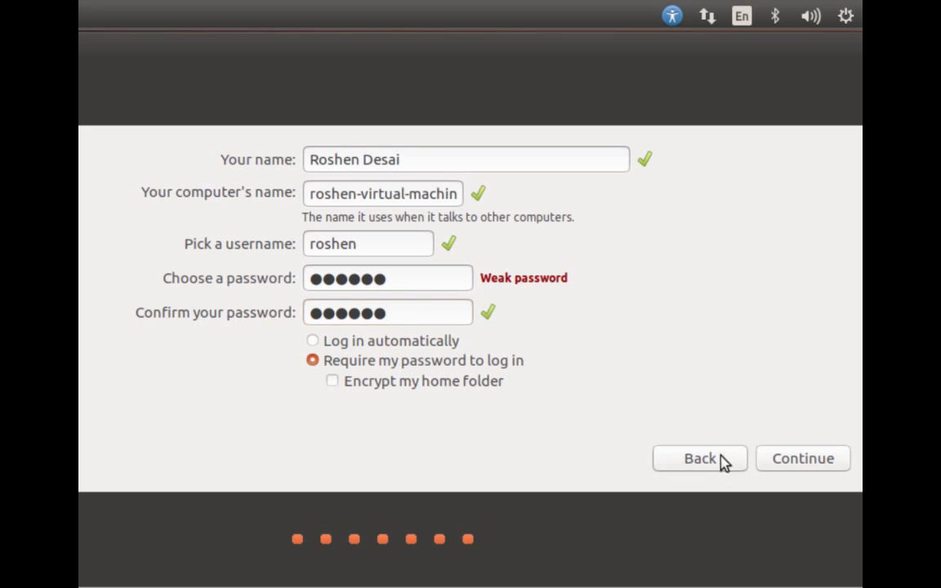
{"action": "left_click", "coordinate": [798, 464]}
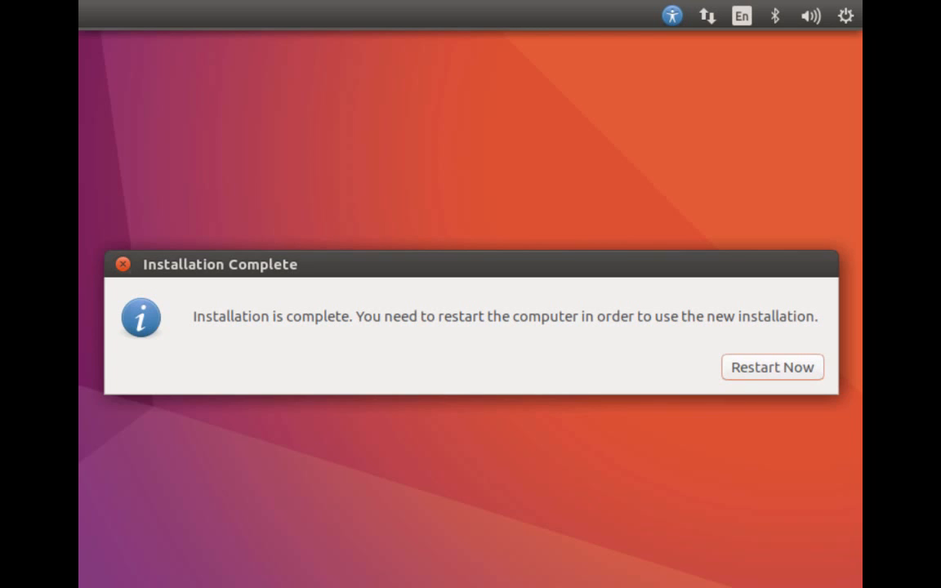
Choose Restart Now once the Installation Complete notice appears
{"action": "left_click", "coordinate": [739, 373]}
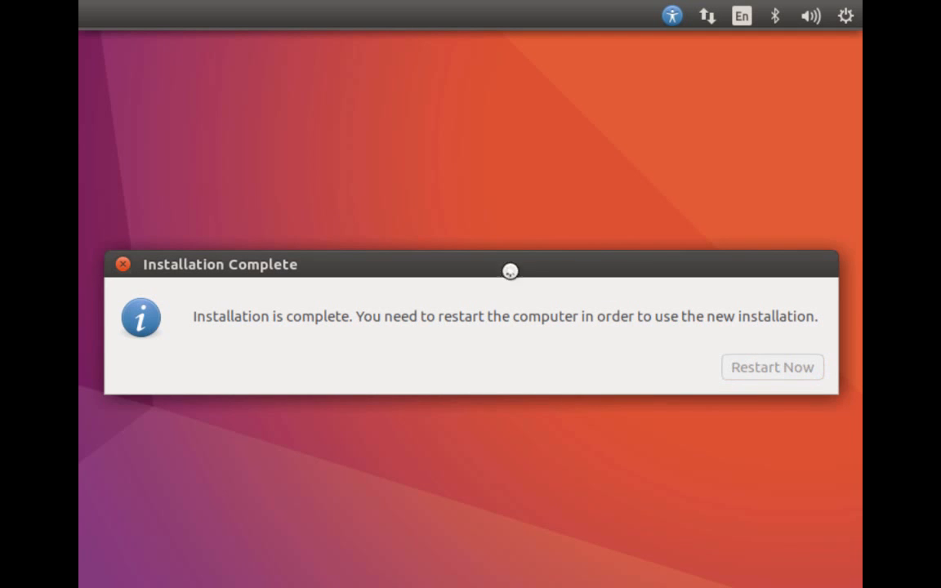
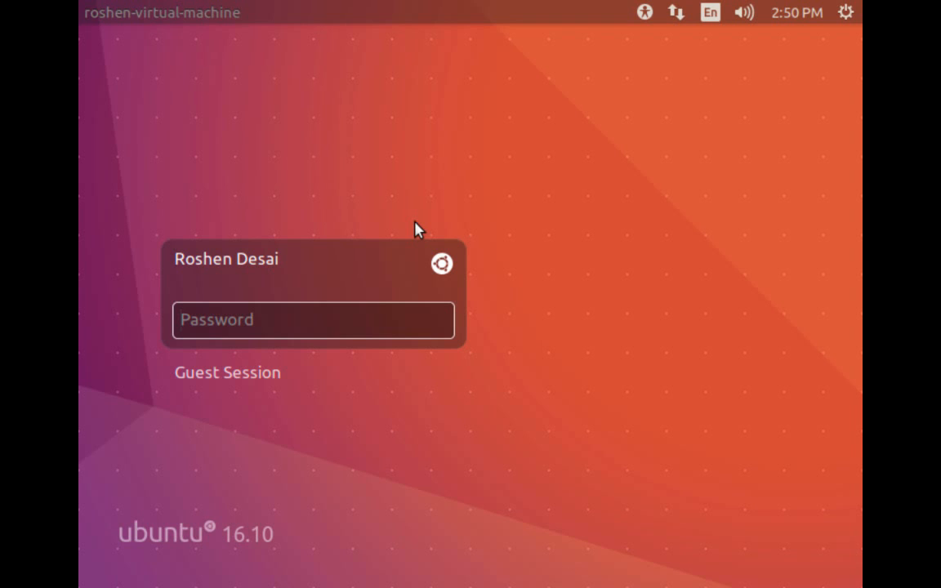
Keep the Ubuntu (Default) session and log in with the account password
{"action": "left_click", "coordinate": [441, 263]}
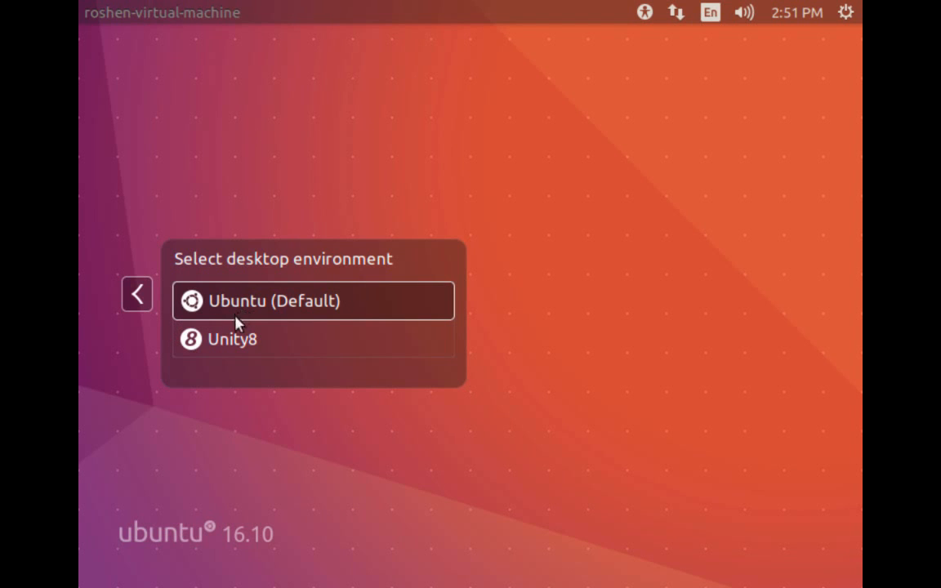
{"action": "left_click", "coordinate": [134, 291]}
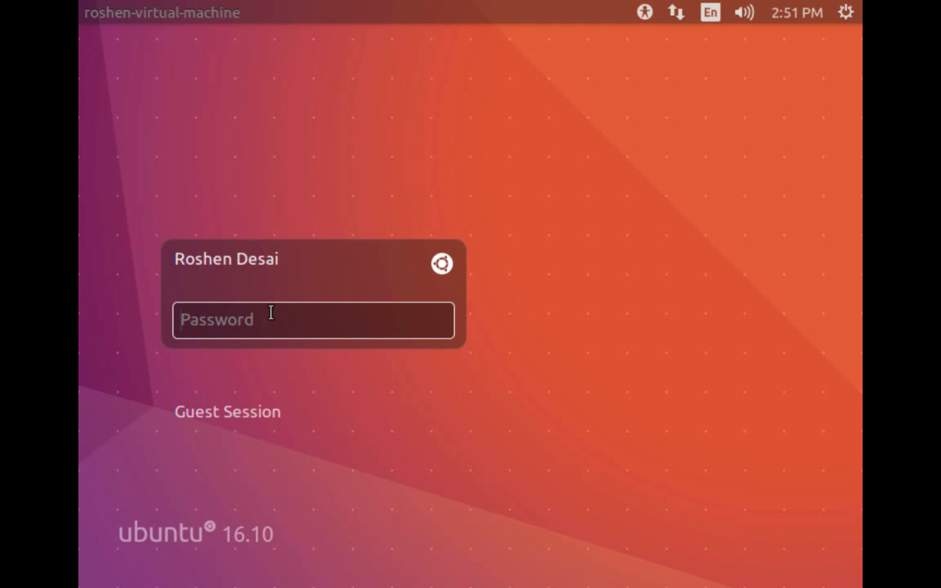
{"action": "type", "text": "••••••"}
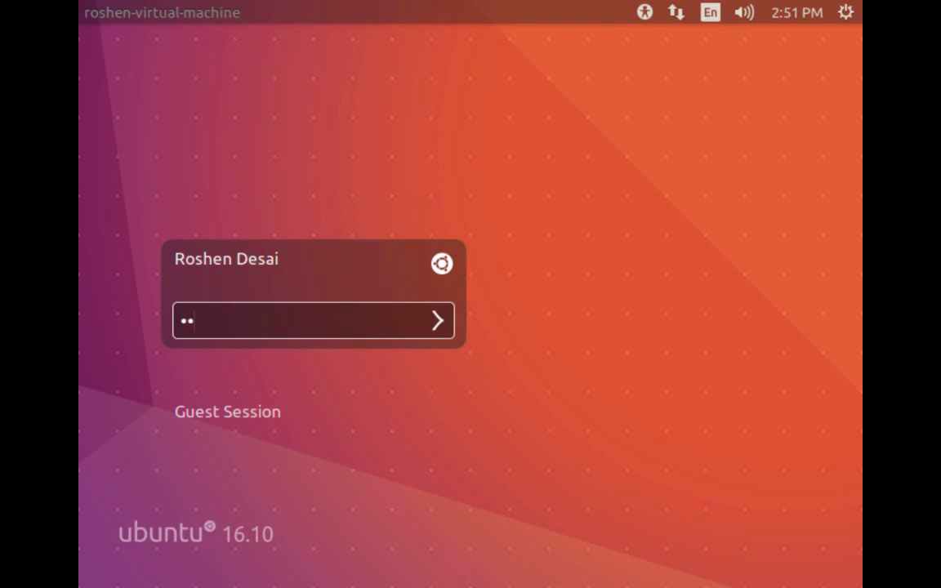
{"action": "key", "text": "Return"}
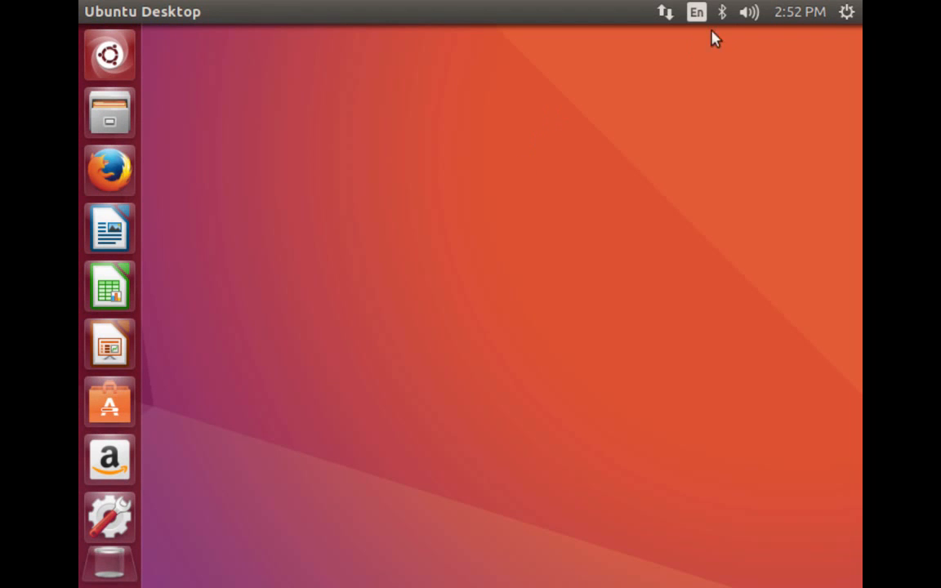
Launch System Settings from the gear menu in the top panel
{"action": "left_click", "coordinate": [845, 14]}
{"action": "left_click", "coordinate": [845, 15]}
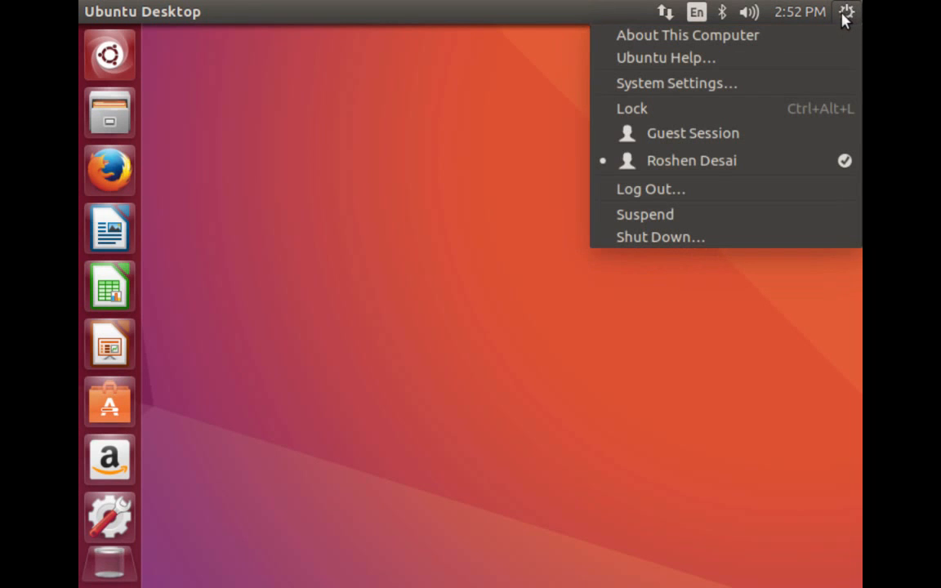
{"action": "left_click", "coordinate": [678, 85]}
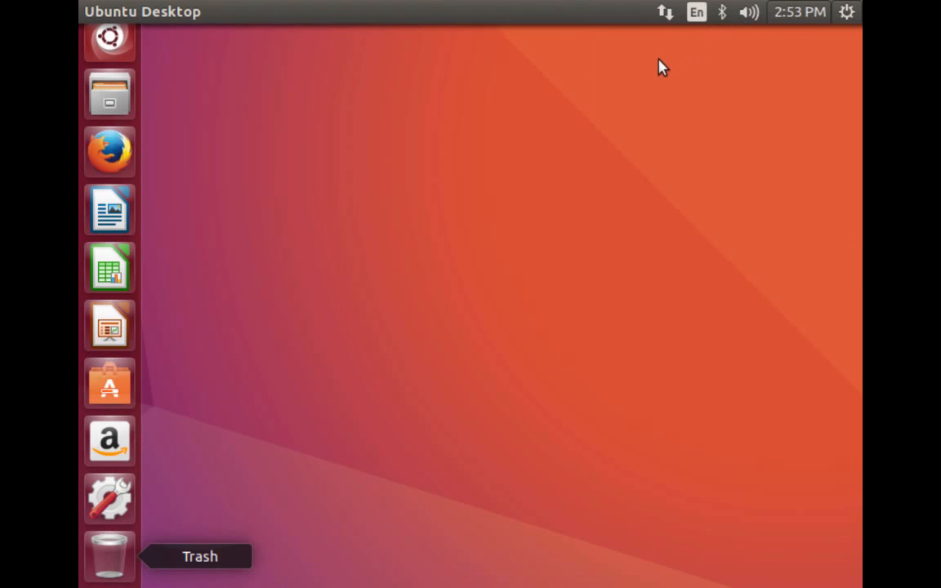
Dismiss the calendar and sound menus to bring System Settings into focus
{"action": "left_click", "coordinate": [793, 13]}
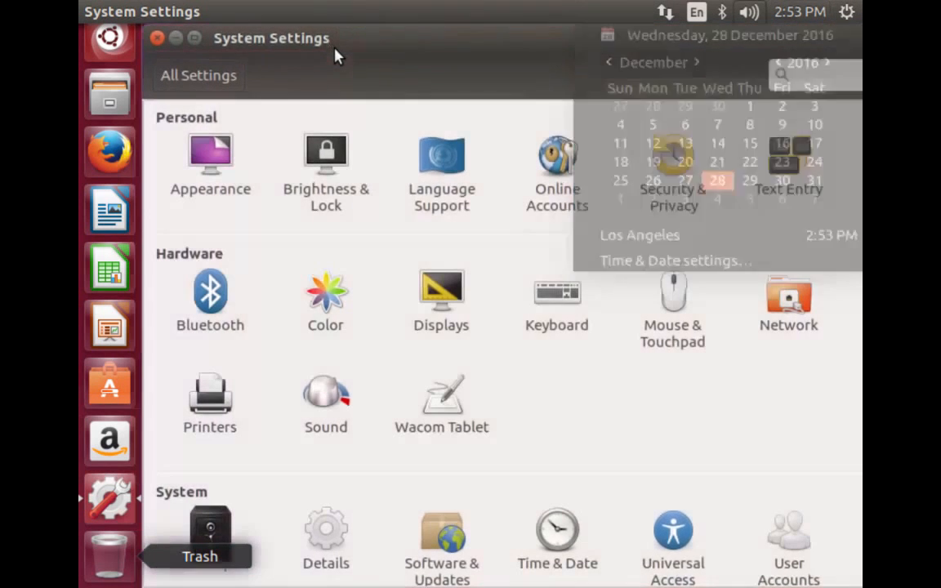
{"action": "left_click", "coordinate": [335, 52]}
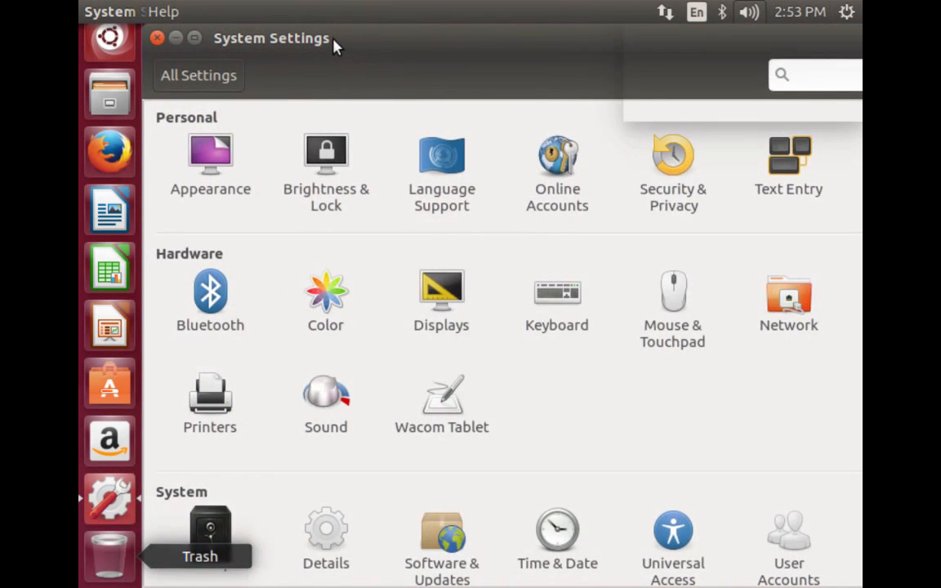
{"action": "left_click", "coordinate": [561, 45]}
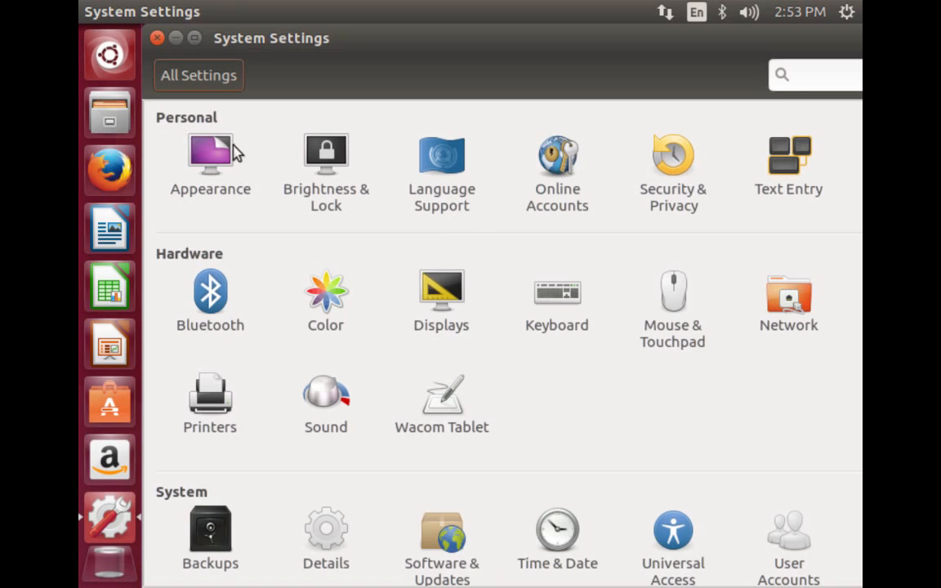
In Displays, set the resolution to 1440 x 900 (16:10) and apply it
{"action": "left_click", "coordinate": [441, 288]}
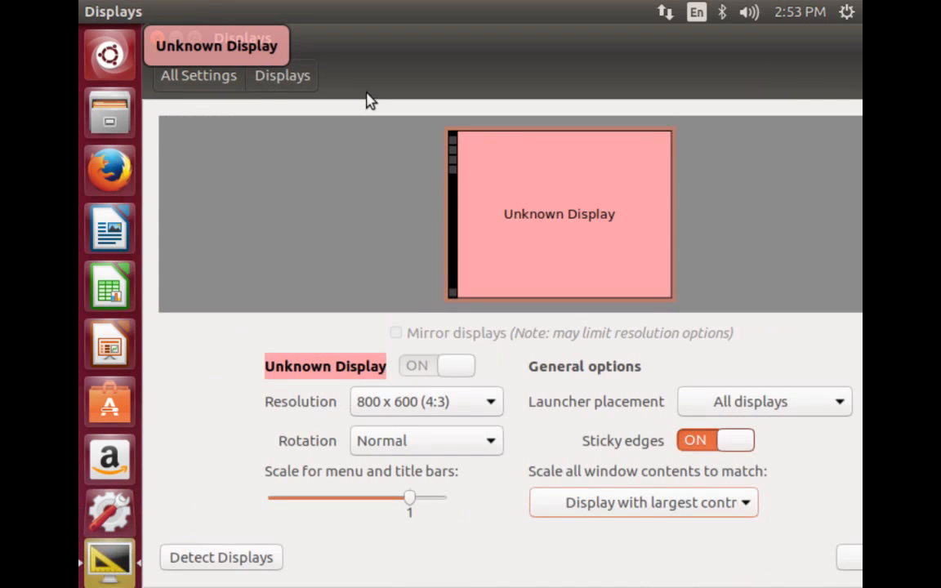
{"action": "left_click", "coordinate": [406, 415]}
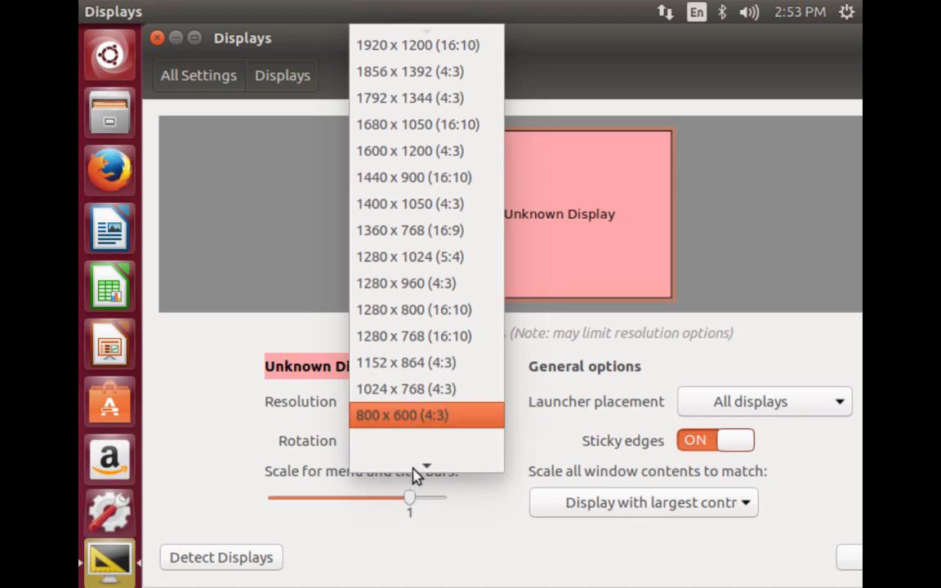
{"action": "left_click", "coordinate": [375, 178]}
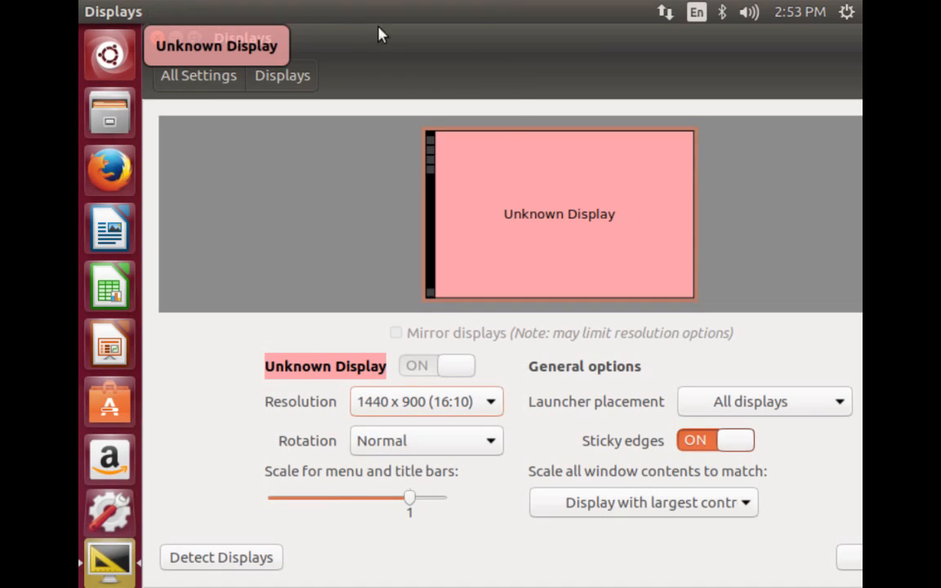
{"action": "left_click_drag", "start_coordinate": [380, 32], "coordinate": [235, 36]}
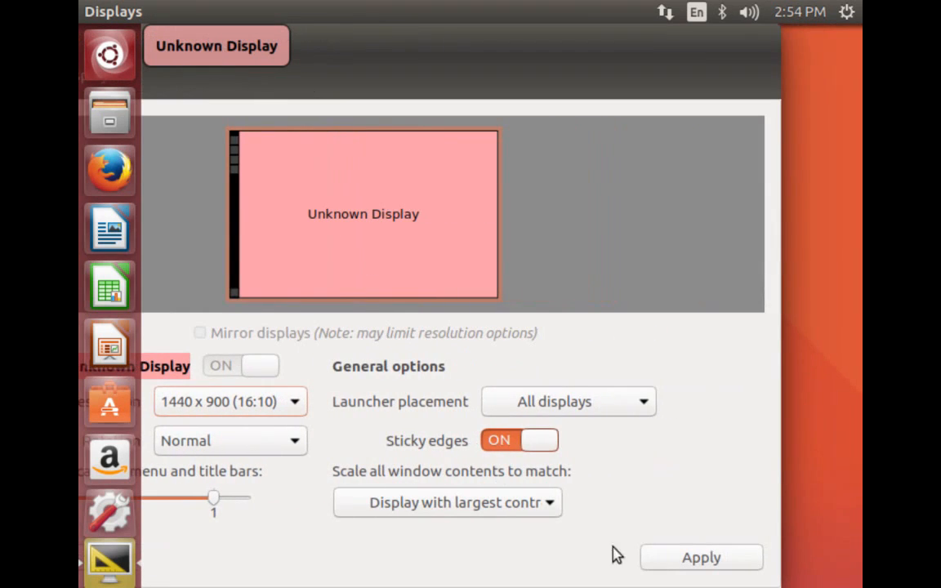
{"action": "left_click", "coordinate": [677, 556]}
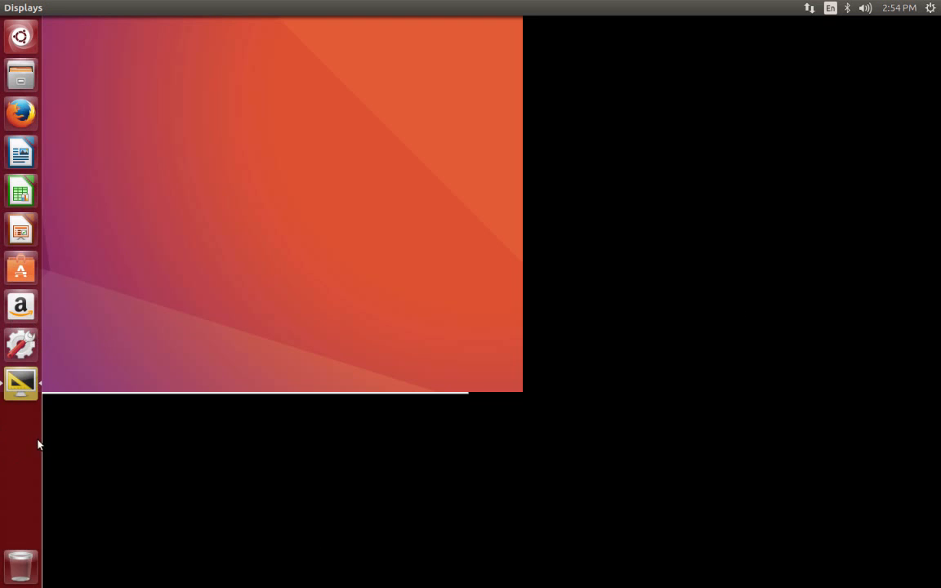
Bring the Displays window forward, then start Firefox from the launcher
{"action": "left_click", "coordinate": [20, 378]}
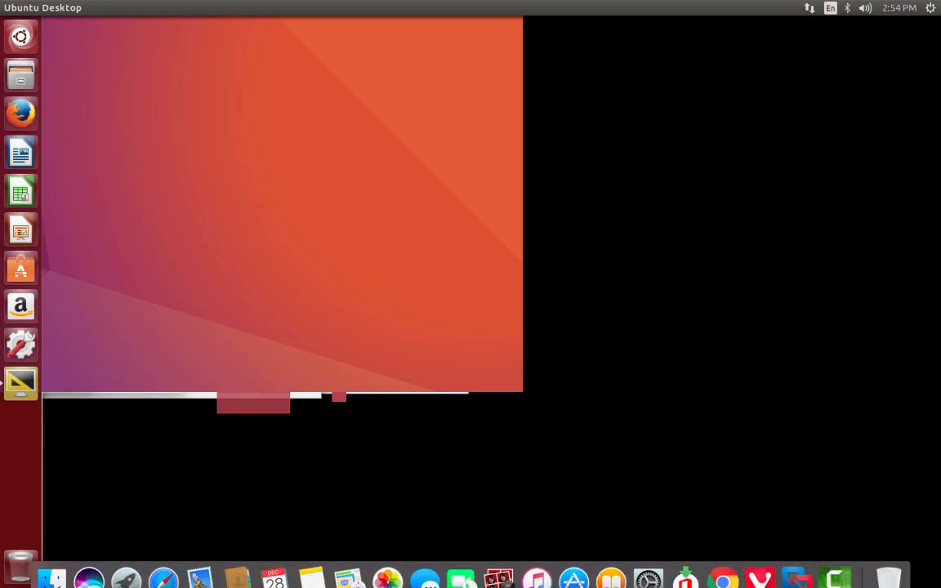
{"action": "left_click", "coordinate": [12, 110]}
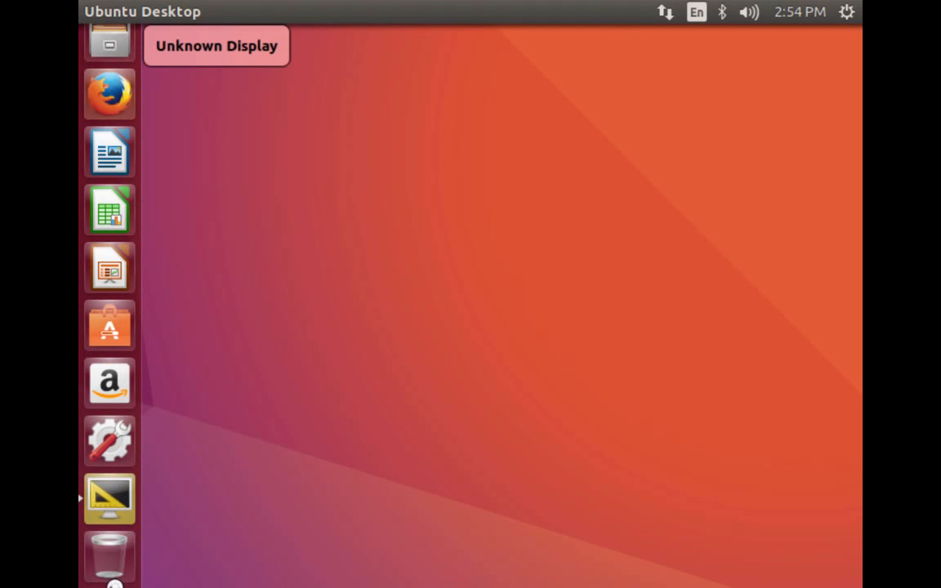
Close both Connecting… tabs to quit Firefox and return to the Displays window
{"action": "left_click", "coordinate": [111, 504]}
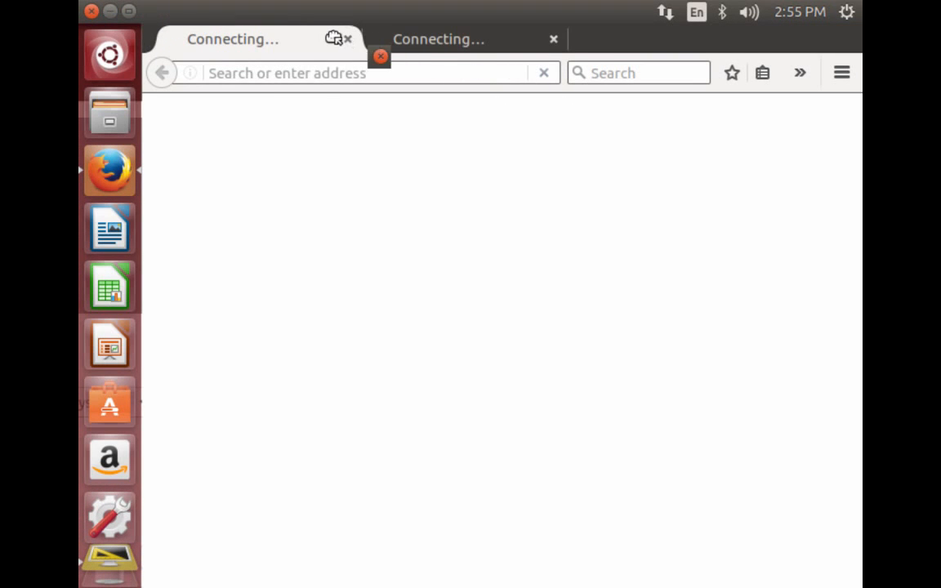
{"action": "left_click", "coordinate": [346, 40]}
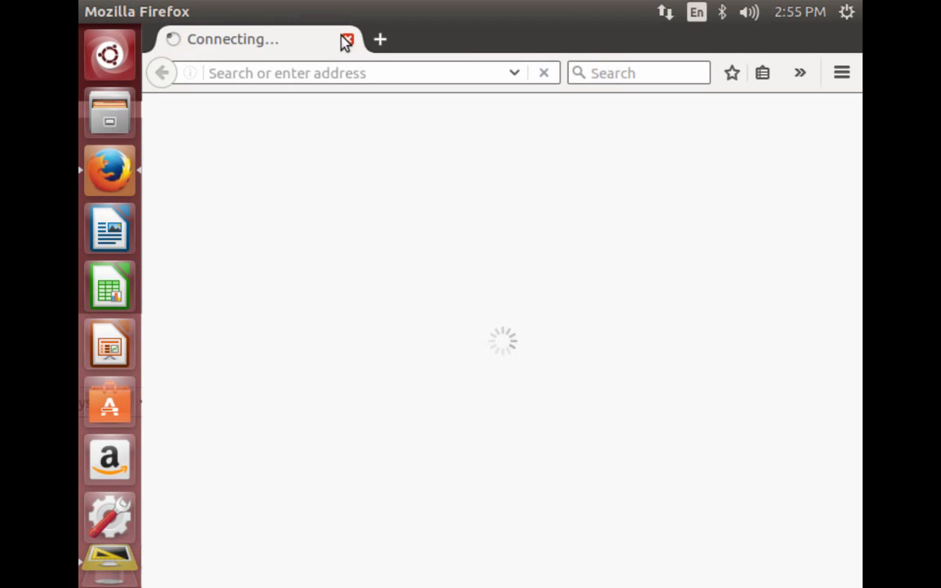
{"action": "left_click", "coordinate": [346, 41]}
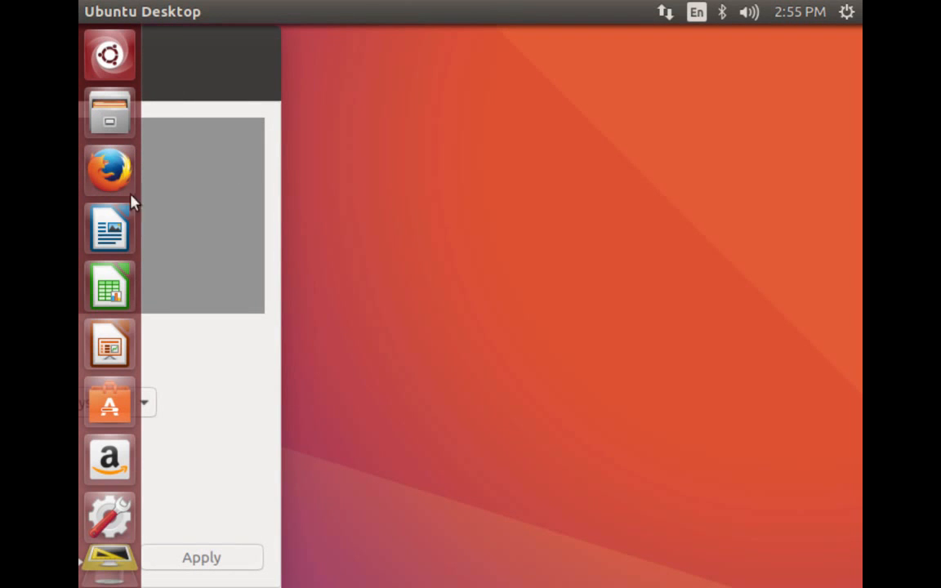
{"action": "left_click", "coordinate": [199, 54]}
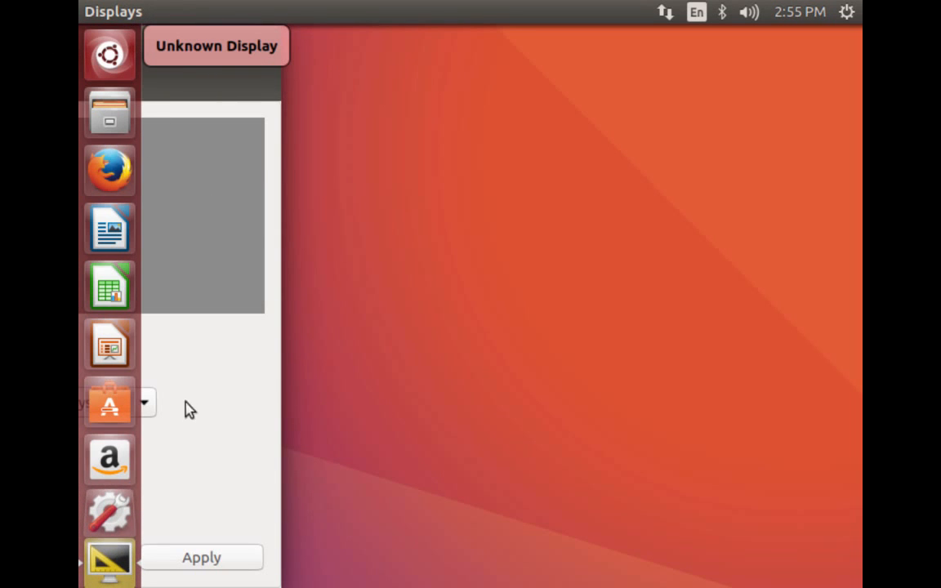
Apply the display change, then choose Restore Previous Configuration at the confirmation prompt
{"action": "left_click", "coordinate": [204, 558]}
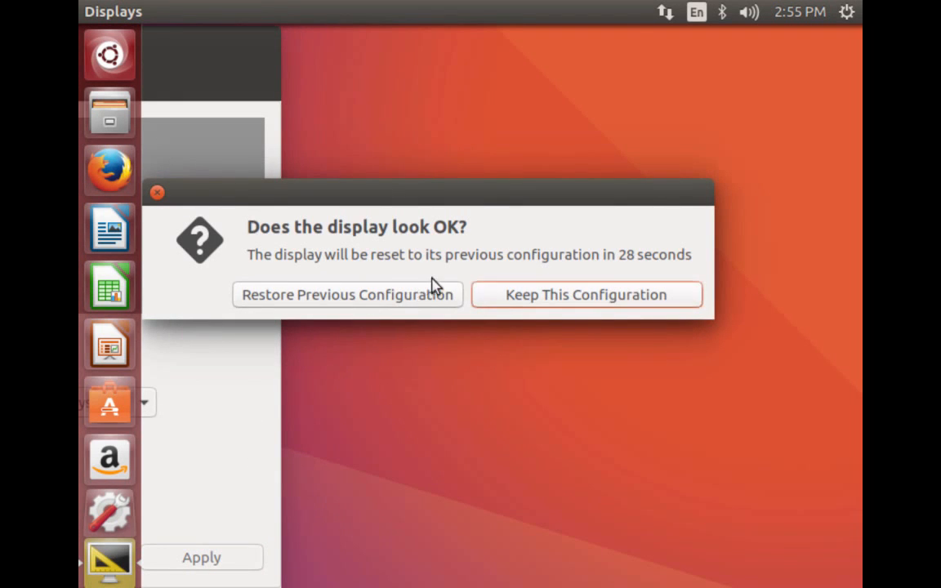
{"action": "left_click", "coordinate": [413, 303]}
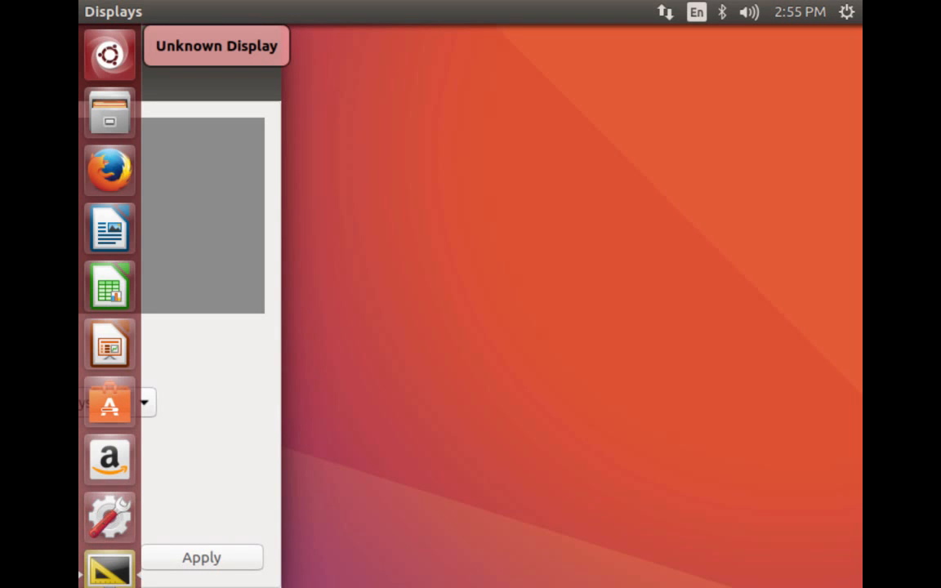
{"action": "mouse_move", "coordinate": [111, 587]}
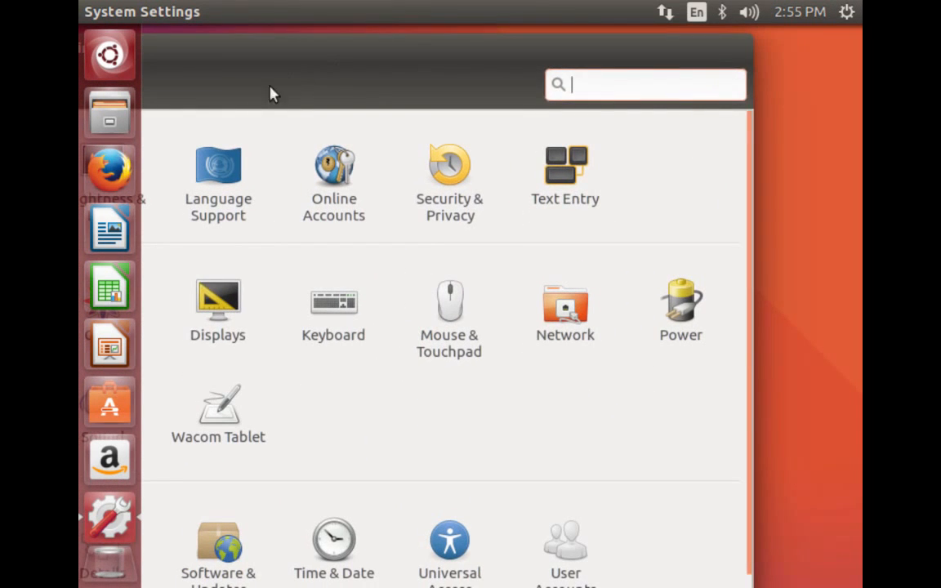
Pick 1440 x 900 (16:10) in Displays, apply it, and keep this configuration
{"action": "left_click", "coordinate": [227, 319]}
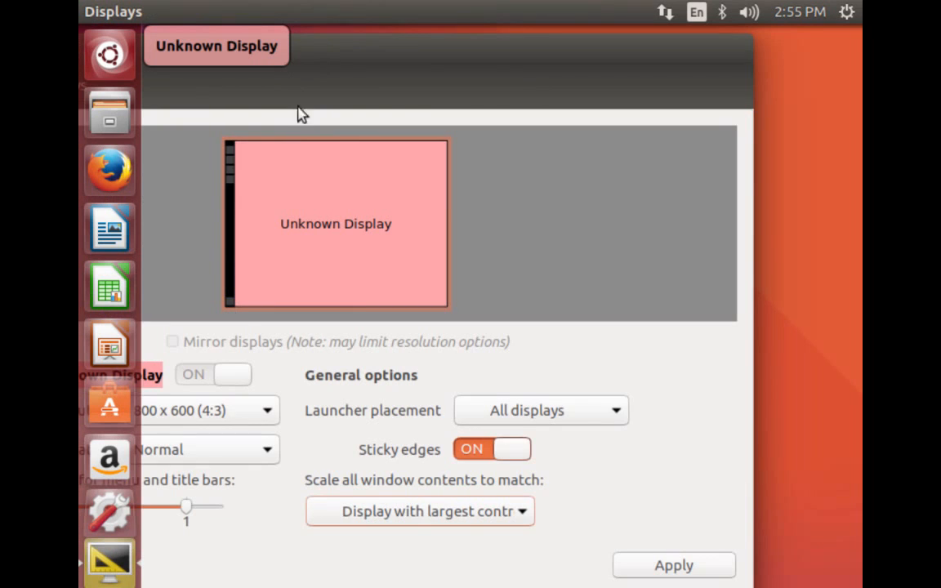
{"action": "left_click", "coordinate": [321, 405]}
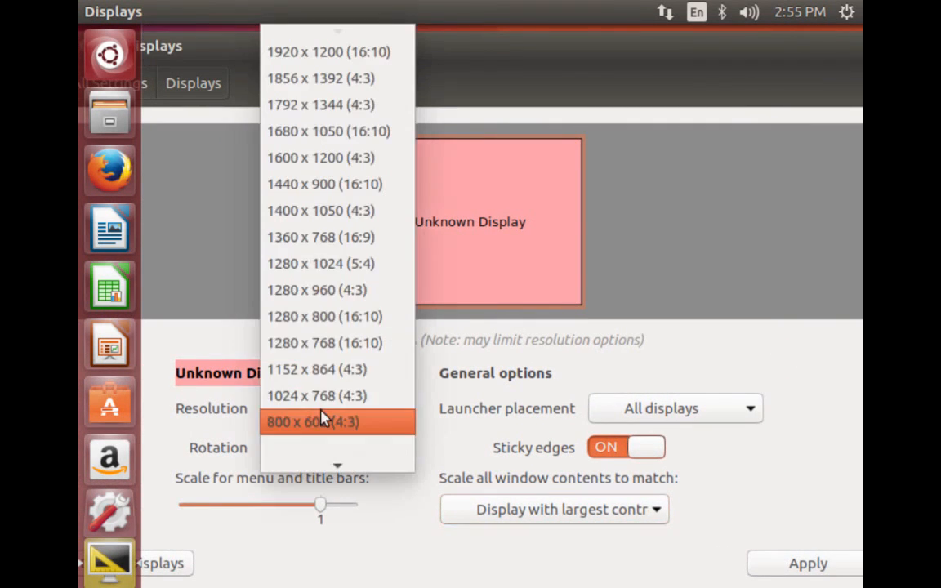
{"action": "left_click", "coordinate": [293, 210]}
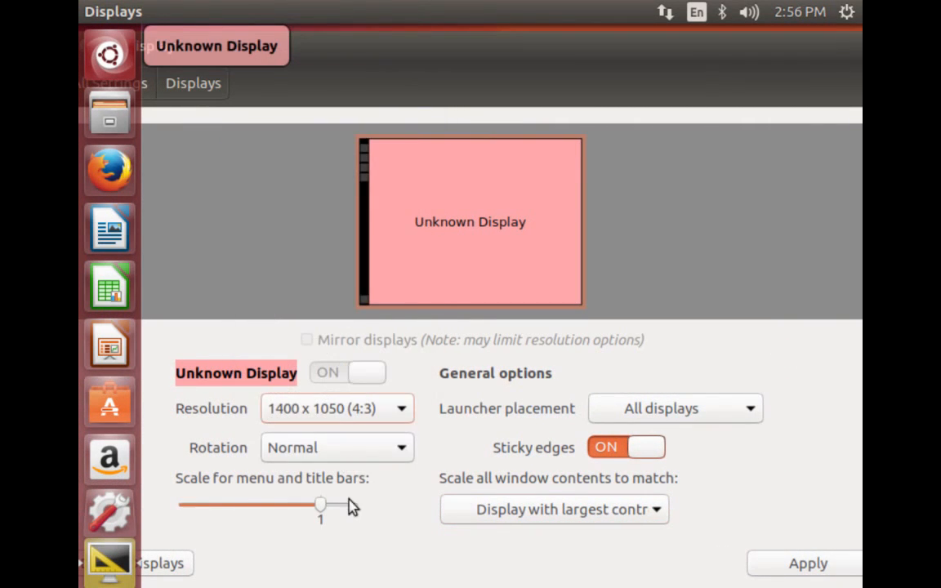
{"action": "left_click", "coordinate": [341, 415]}
{"action": "left_click", "coordinate": [361, 381]}
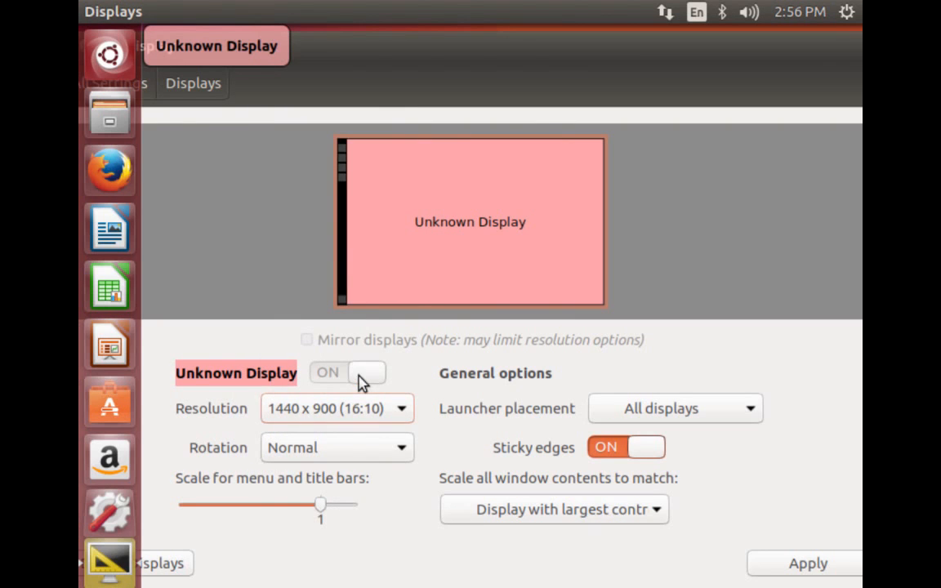
{"action": "left_click", "coordinate": [809, 563]}
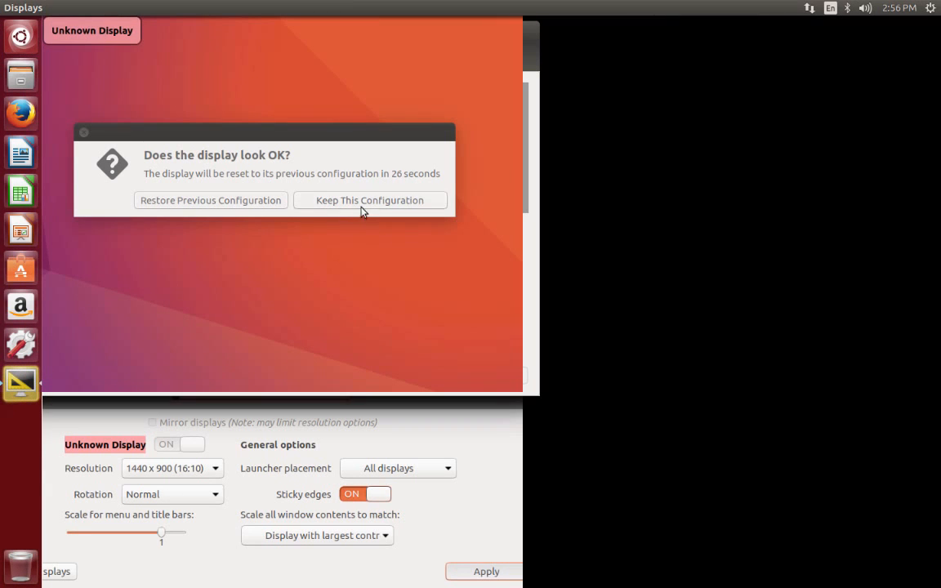
{"action": "left_click", "coordinate": [364, 200]}
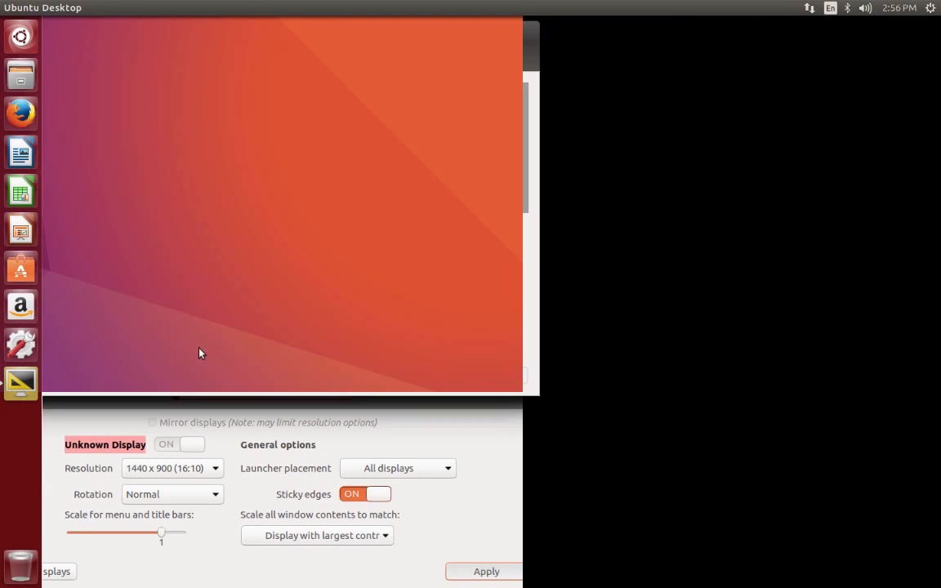
{"action": "left_click_drag", "start_coordinate": [145, 562], "coordinate": [267, 553]}
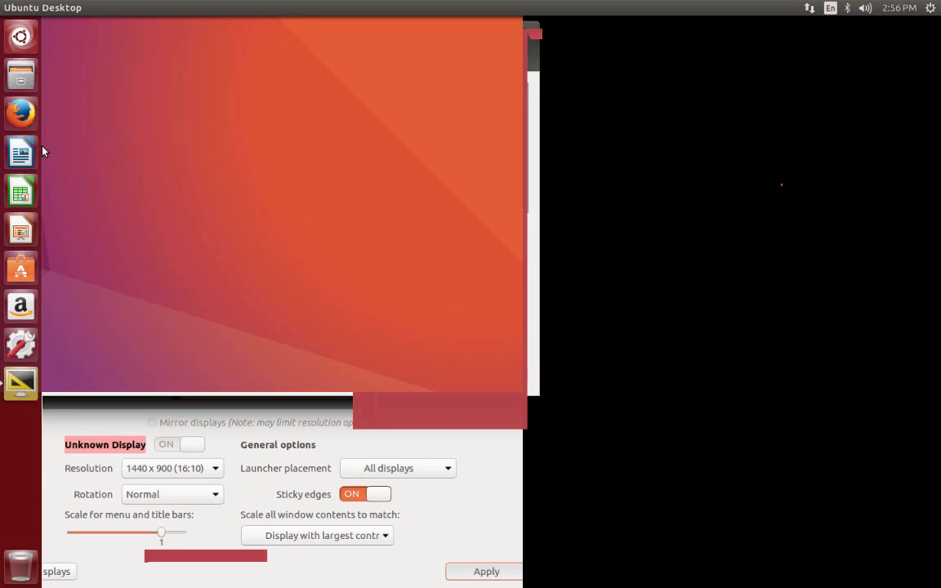
Start Firefox and enter 'openjre' in the address bar on the Ubuntu Start Page
{"action": "left_click", "coordinate": [13, 108]}
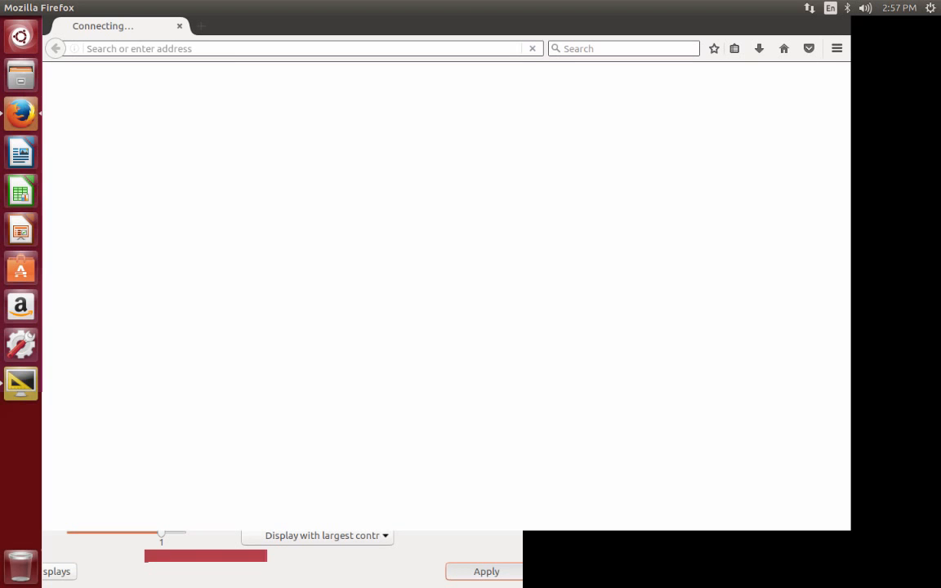
{"action": "mouse_move", "coordinate": [470, 1]}
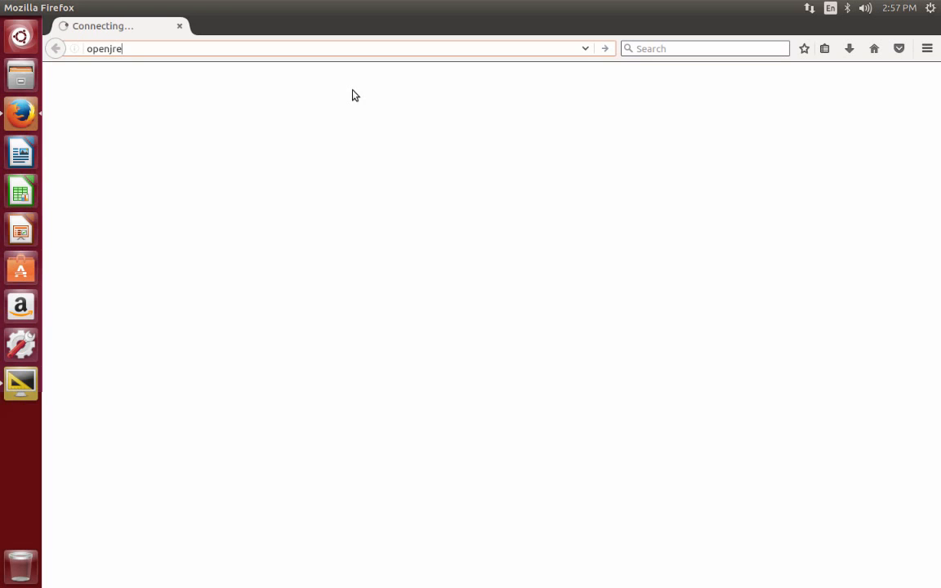
{"action": "key", "text": "Return"}
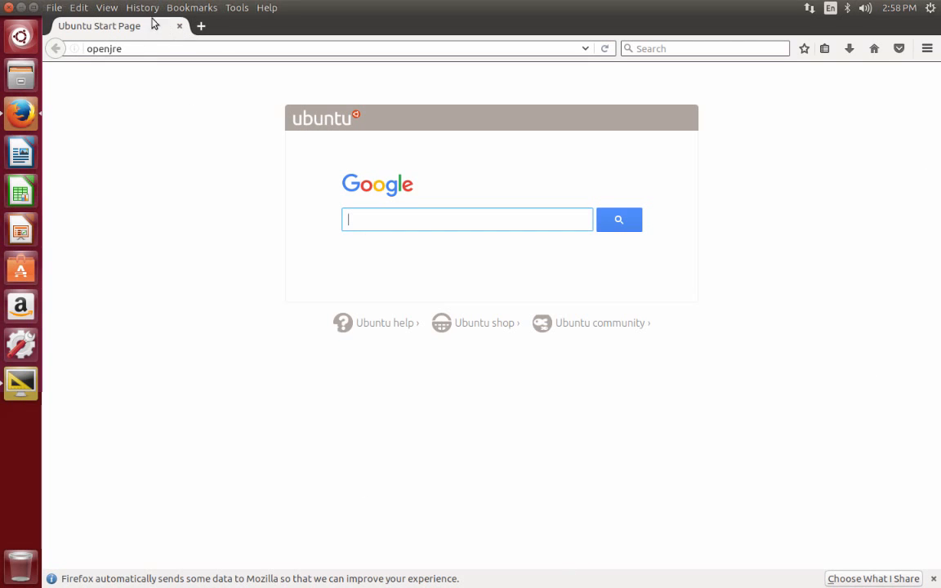
Close the Firefox window using its top-left close button
{"action": "left_click", "coordinate": [9, 7]}
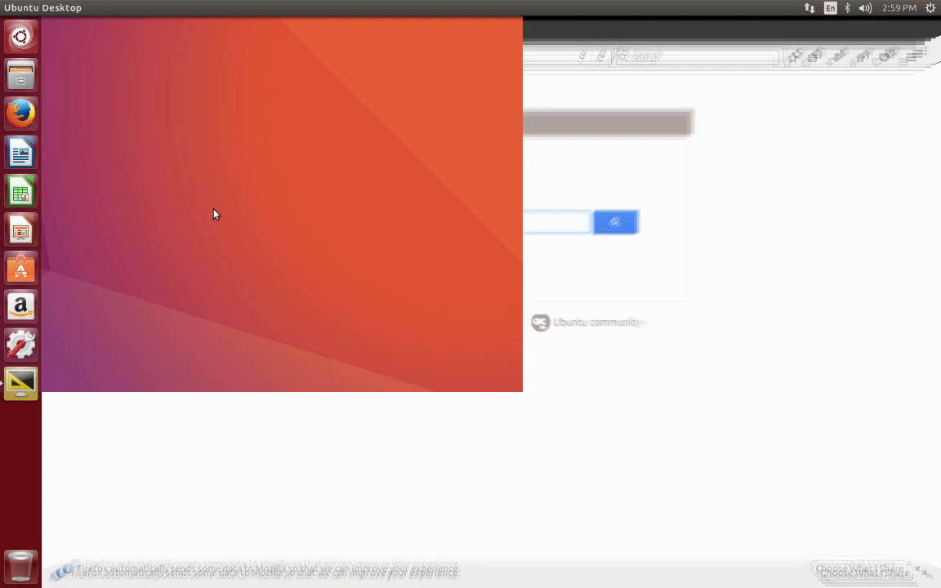
Search the Dash for 'teminal', then quit Firefox from the Mozilla Crash Reporter
{"action": "key", "text": "super"}
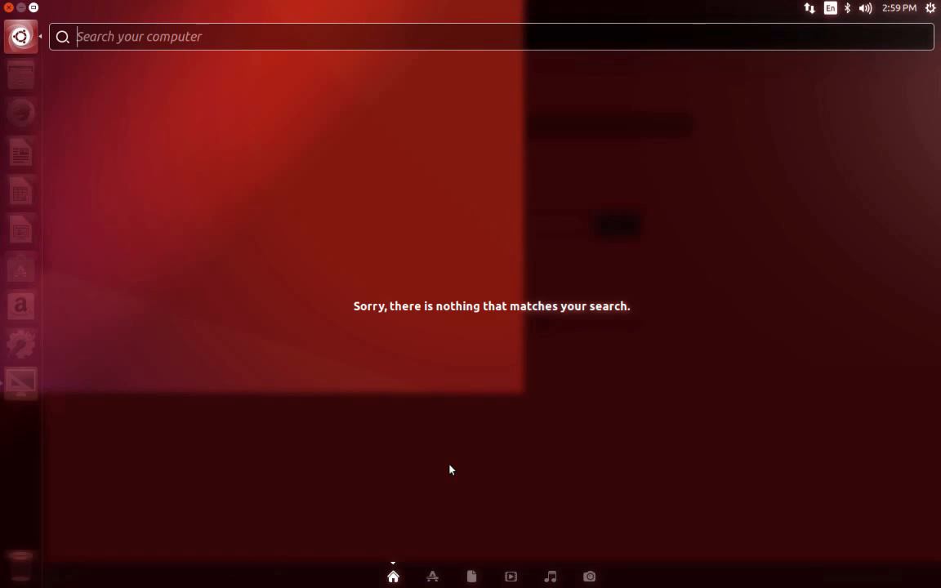
{"action": "type", "text": "temi"}
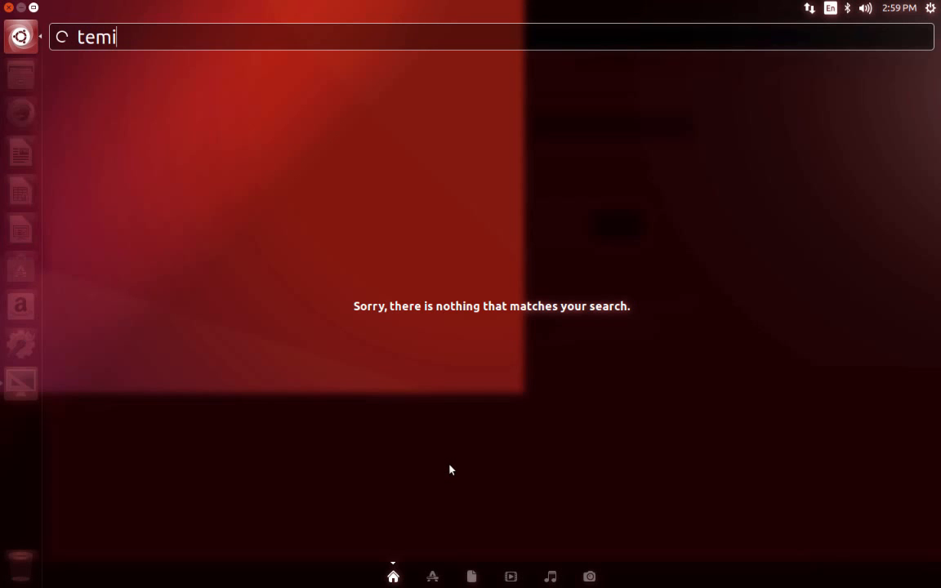
{"action": "type", "text": "nal"}
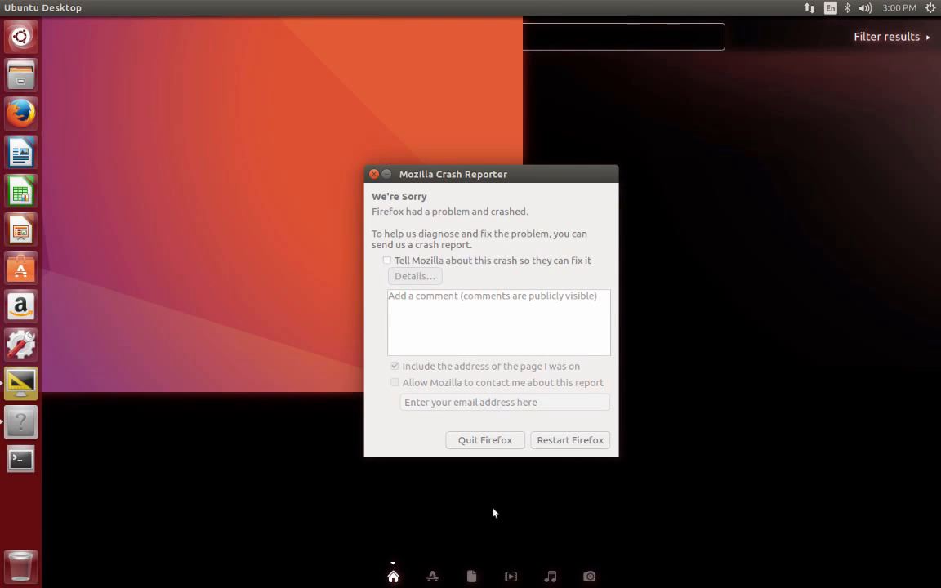
{"action": "left_click", "coordinate": [482, 440]}
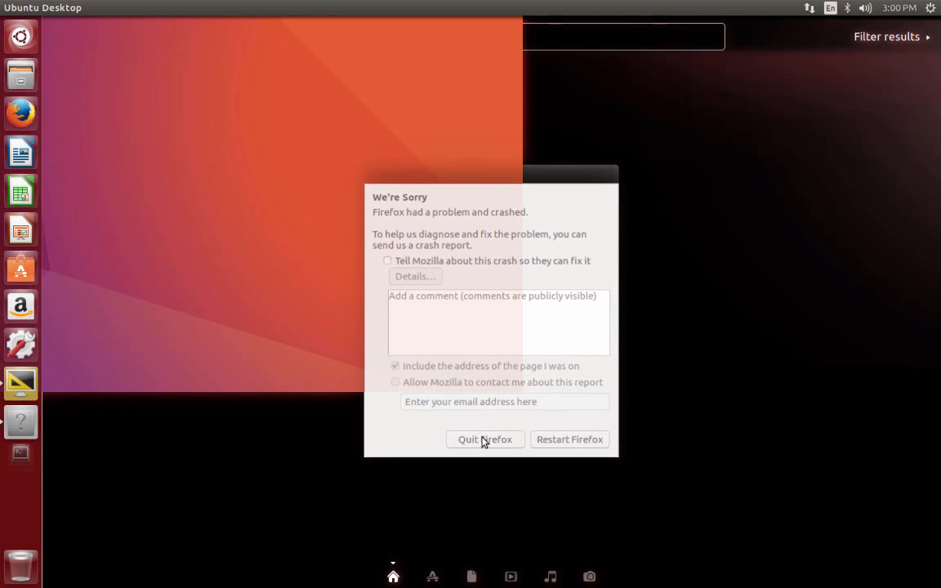